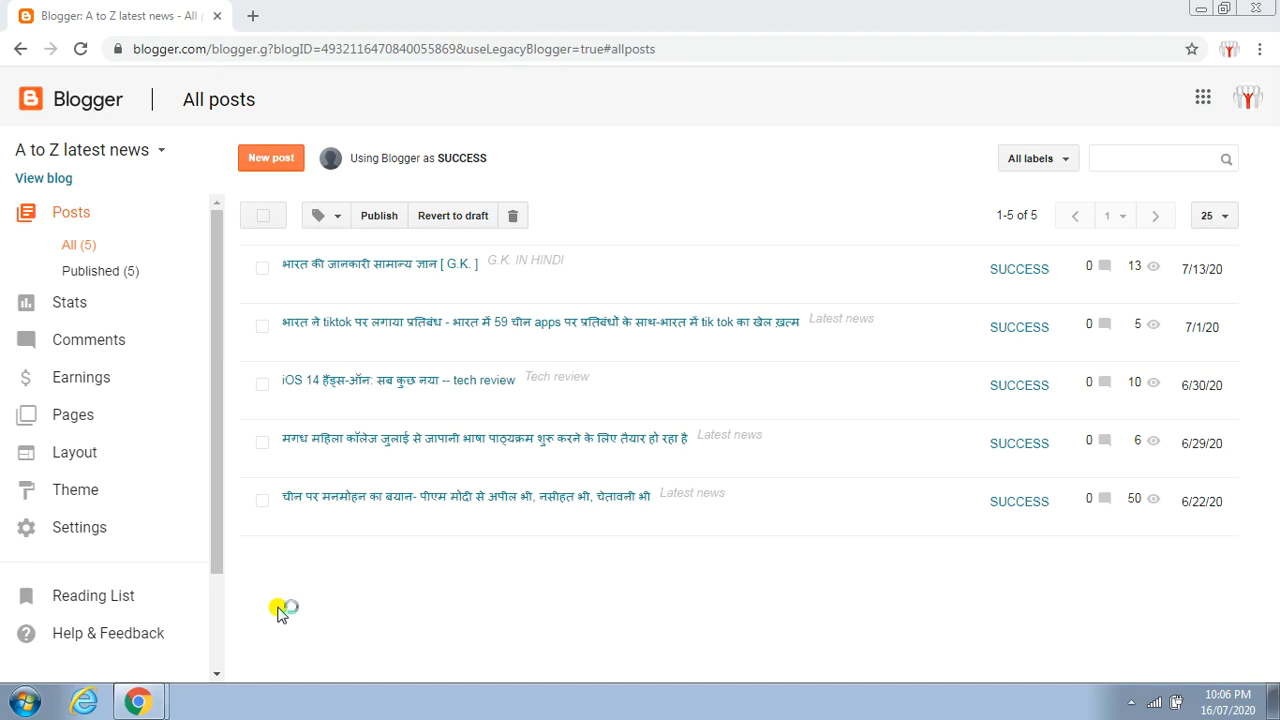
Open the basic settings of the A to Z latest news blog
{"action": "left_click", "coordinate": [216, 674]}
{"action": "left_click", "coordinate": [216, 674]}
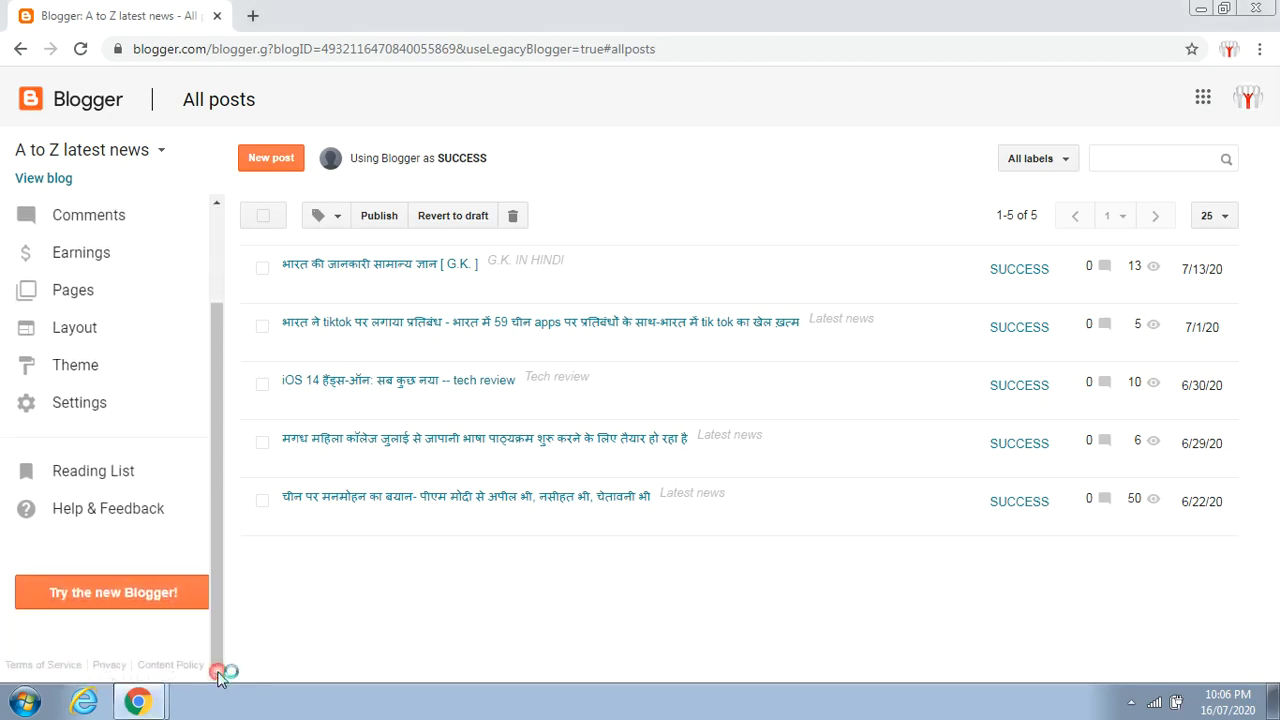
{"action": "left_click", "coordinate": [131, 410]}
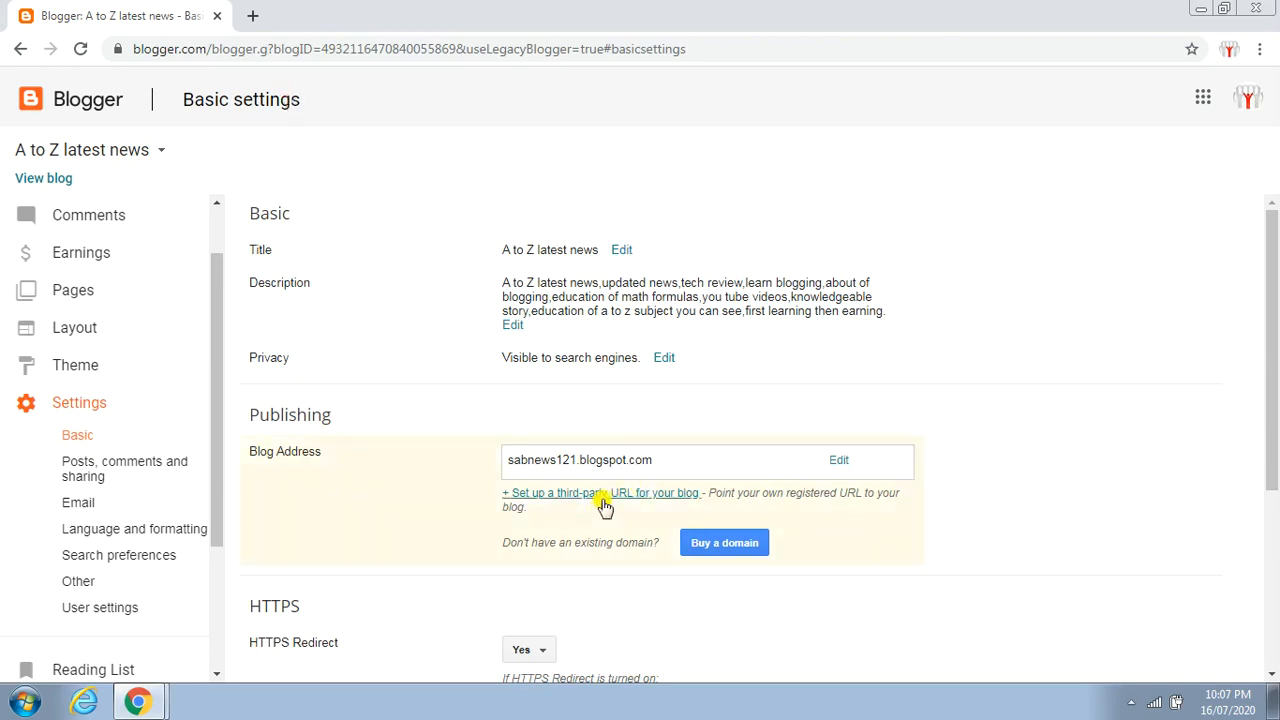
{"action": "left_click", "coordinate": [604, 503]}
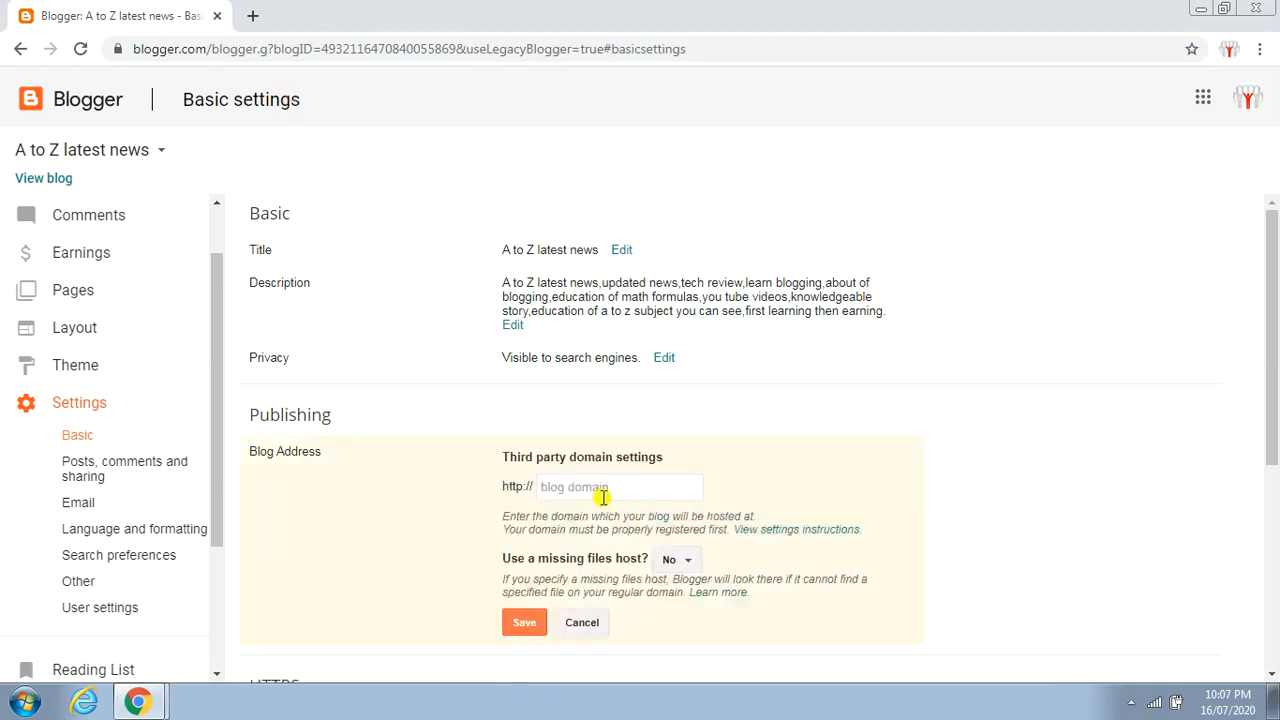
{"action": "left_click", "coordinate": [603, 495]}
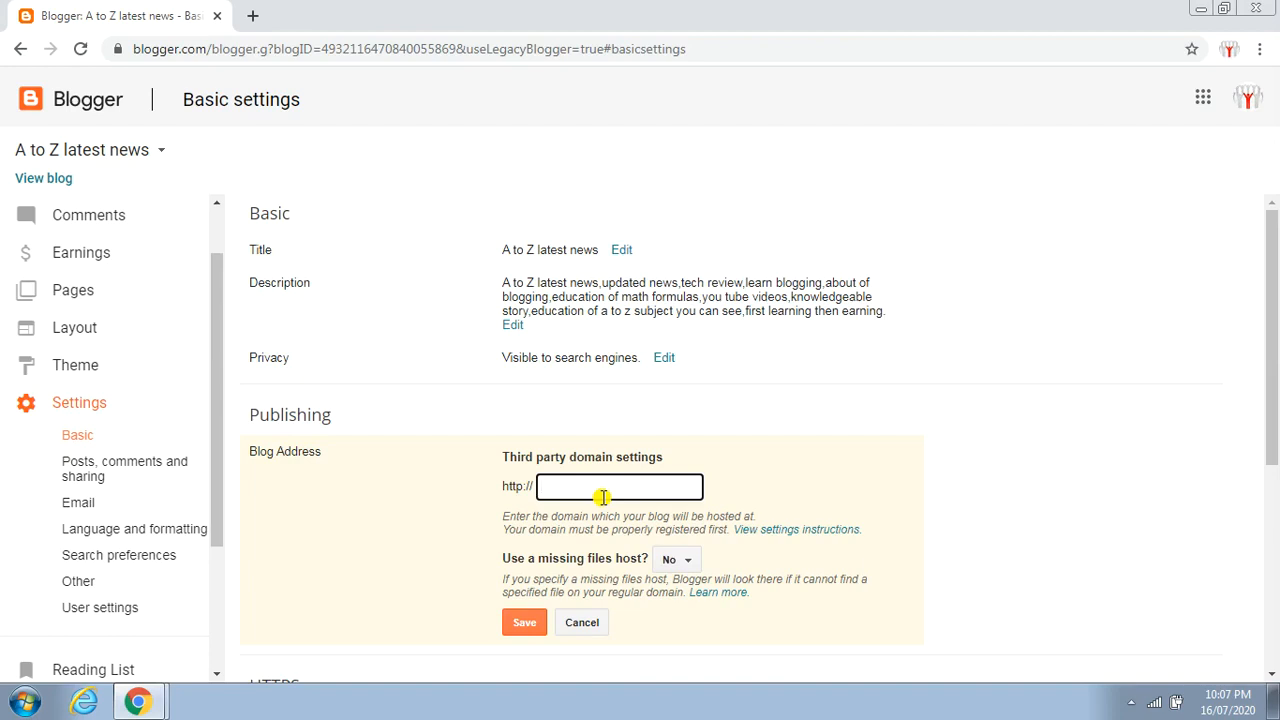
{"action": "type", "text": "www.sabnews.xyz"}
{"action": "left_click", "coordinate": [524, 622]}
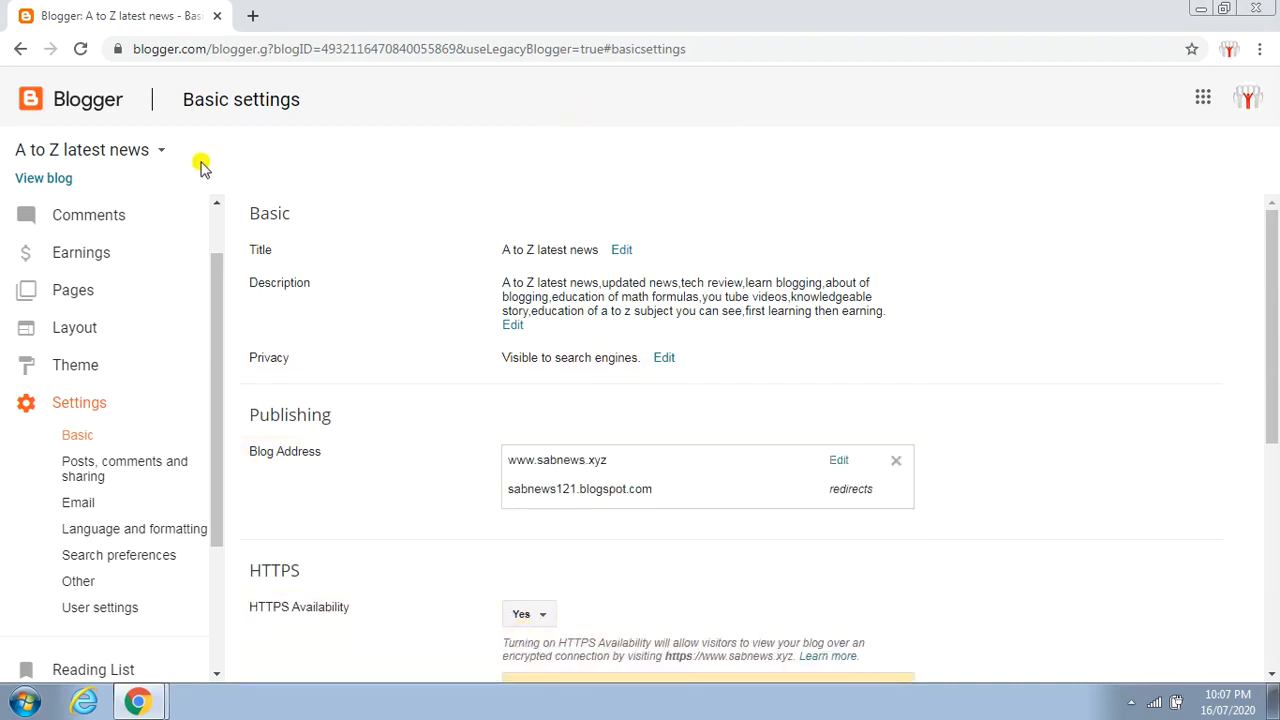
{"action": "left_click", "coordinate": [80, 49]}
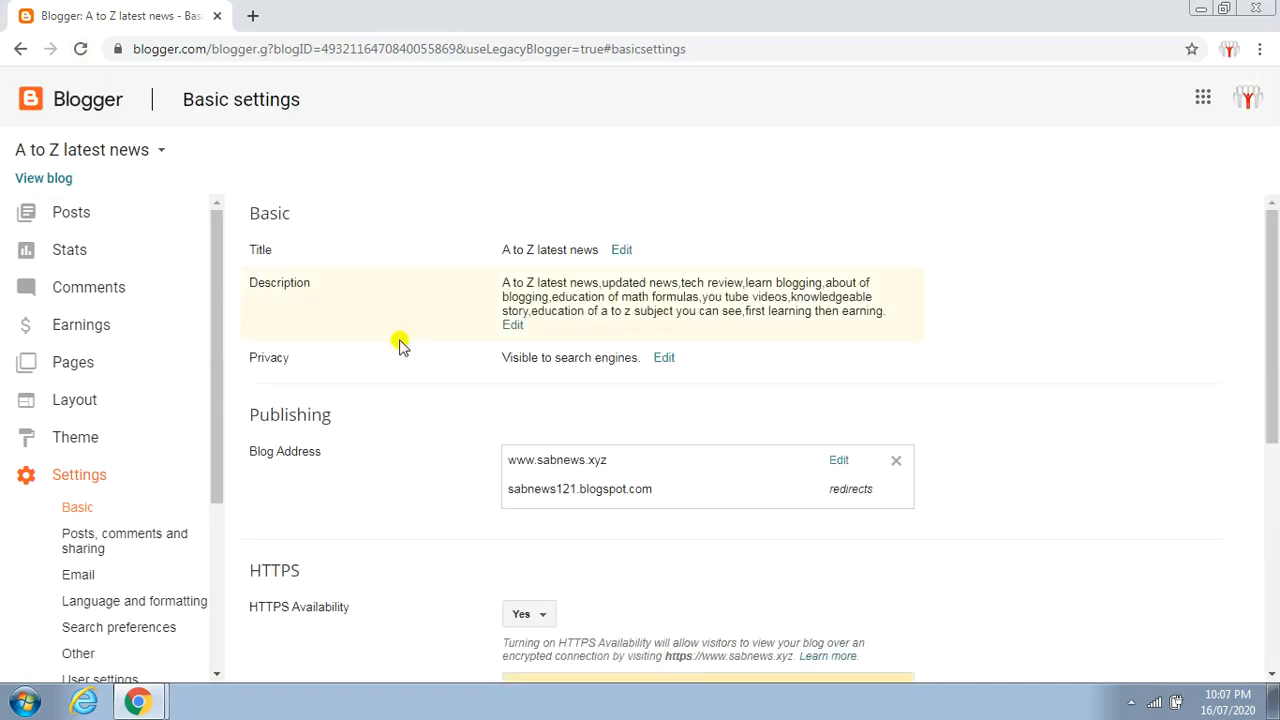
{"action": "left_click", "coordinate": [840, 461]}
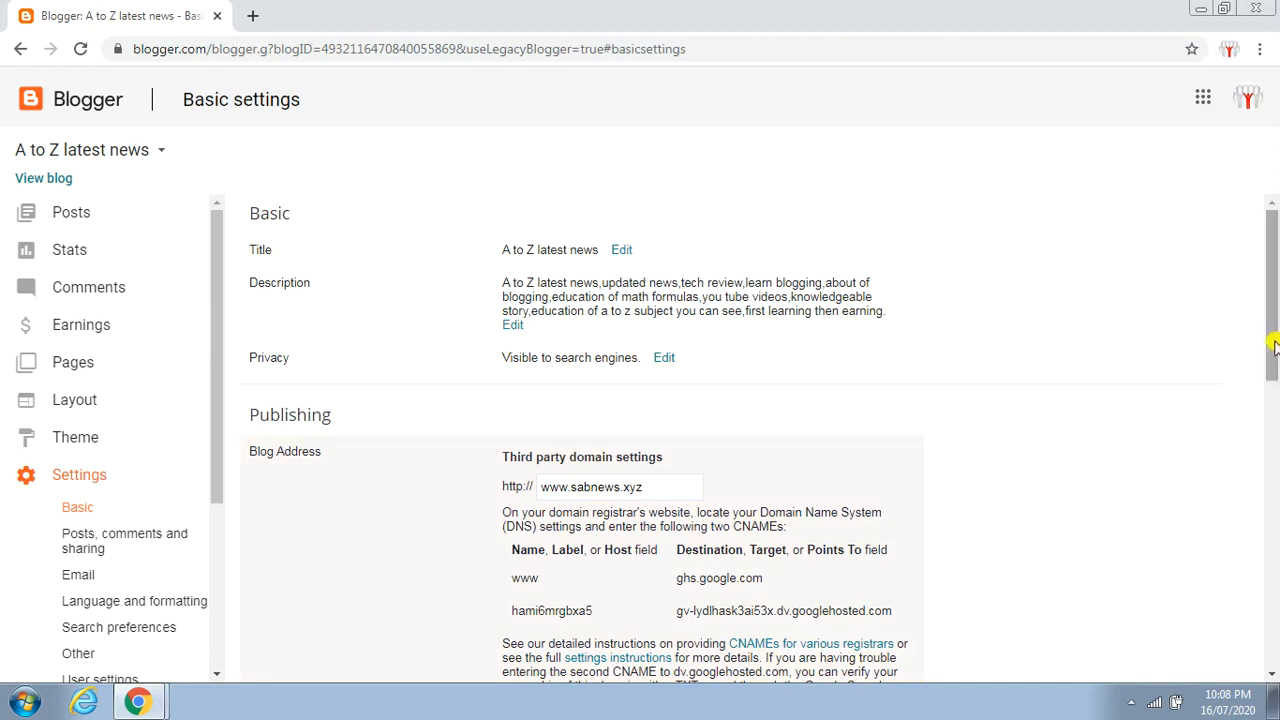
{"action": "scroll", "coordinate": [1272, 349], "scroll_direction": "down", "scroll_amount": 1}
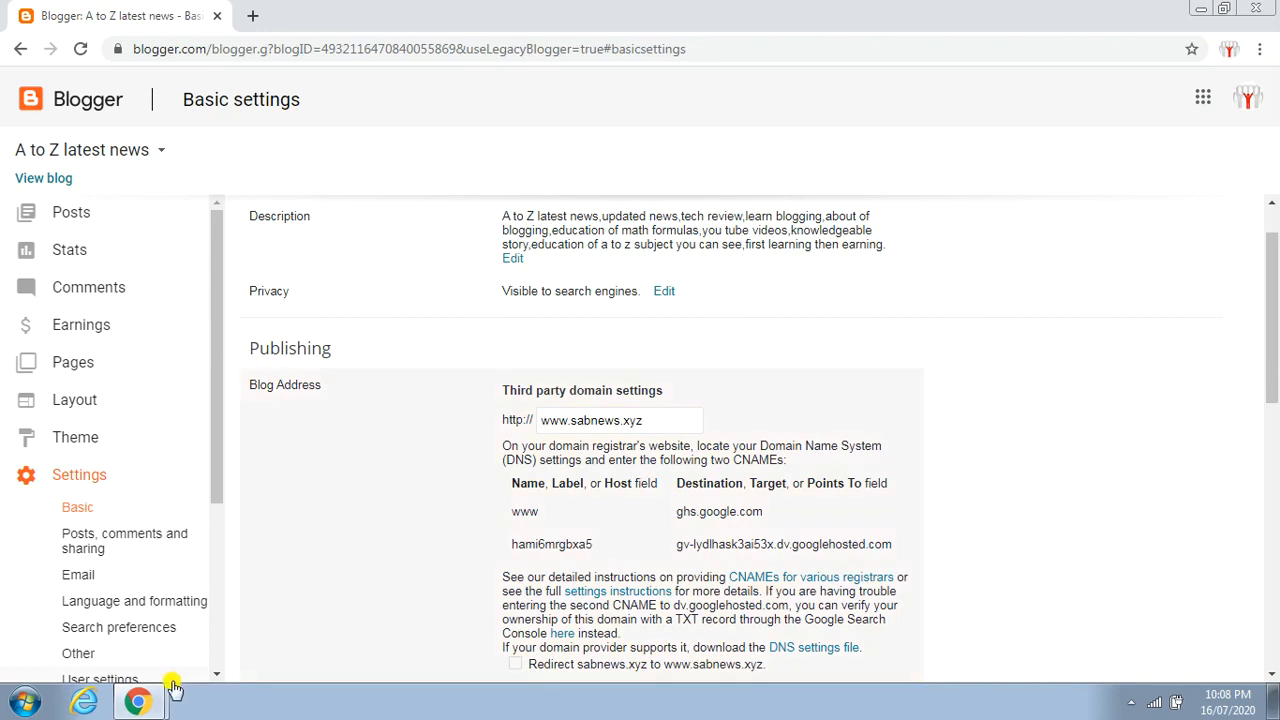
Switch to the new browser window and search for bigrock control panel
{"action": "left_click", "coordinate": [136, 702]}
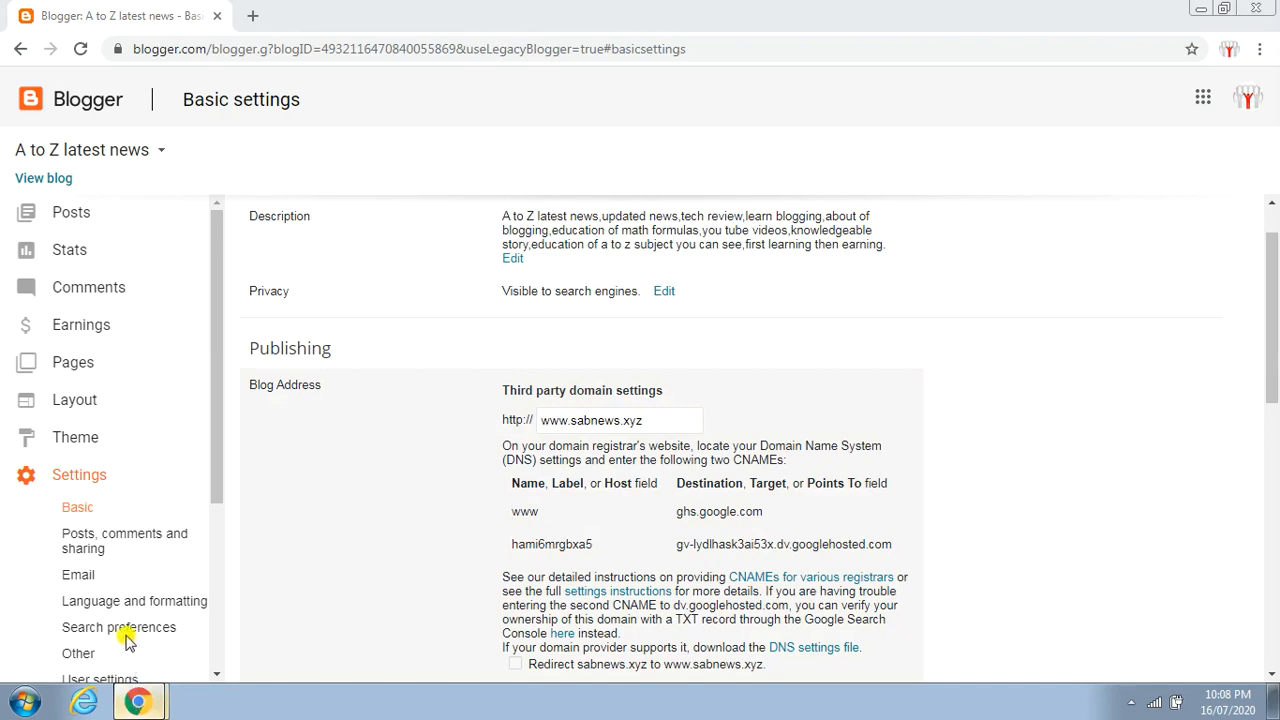
{"action": "key", "text": "alt+Tab"}
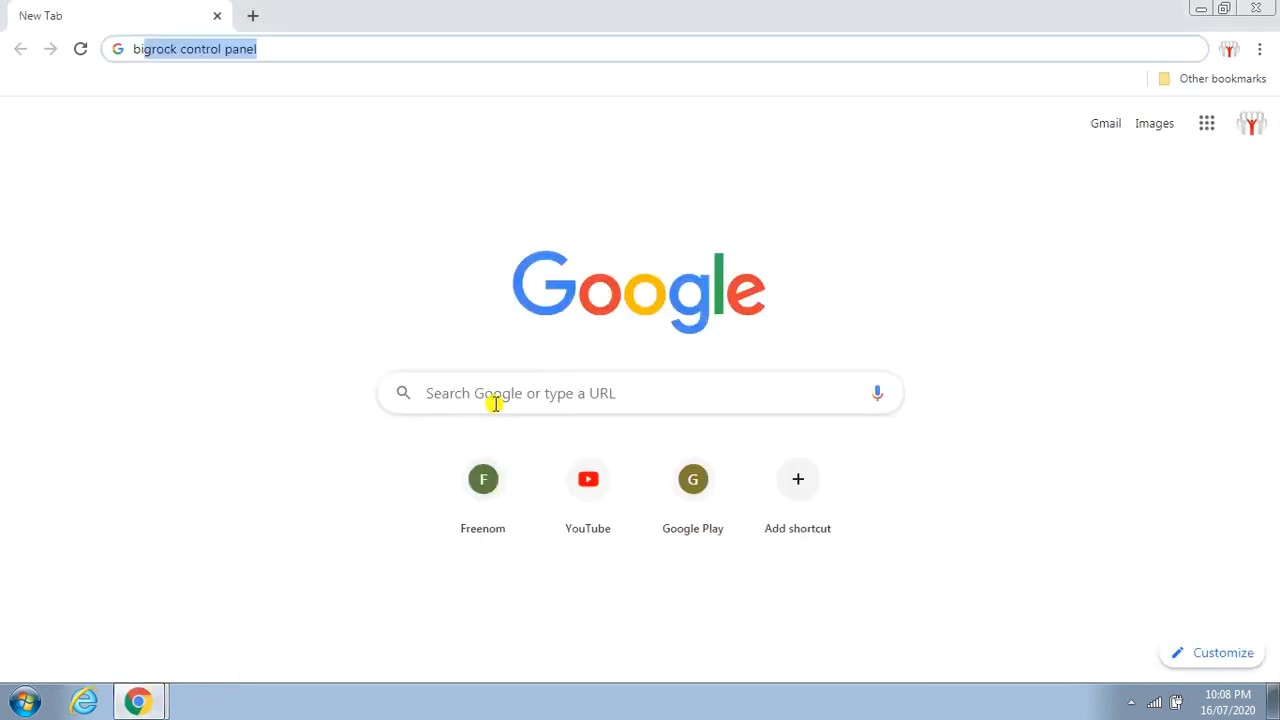
{"action": "left_click", "coordinate": [585, 380]}
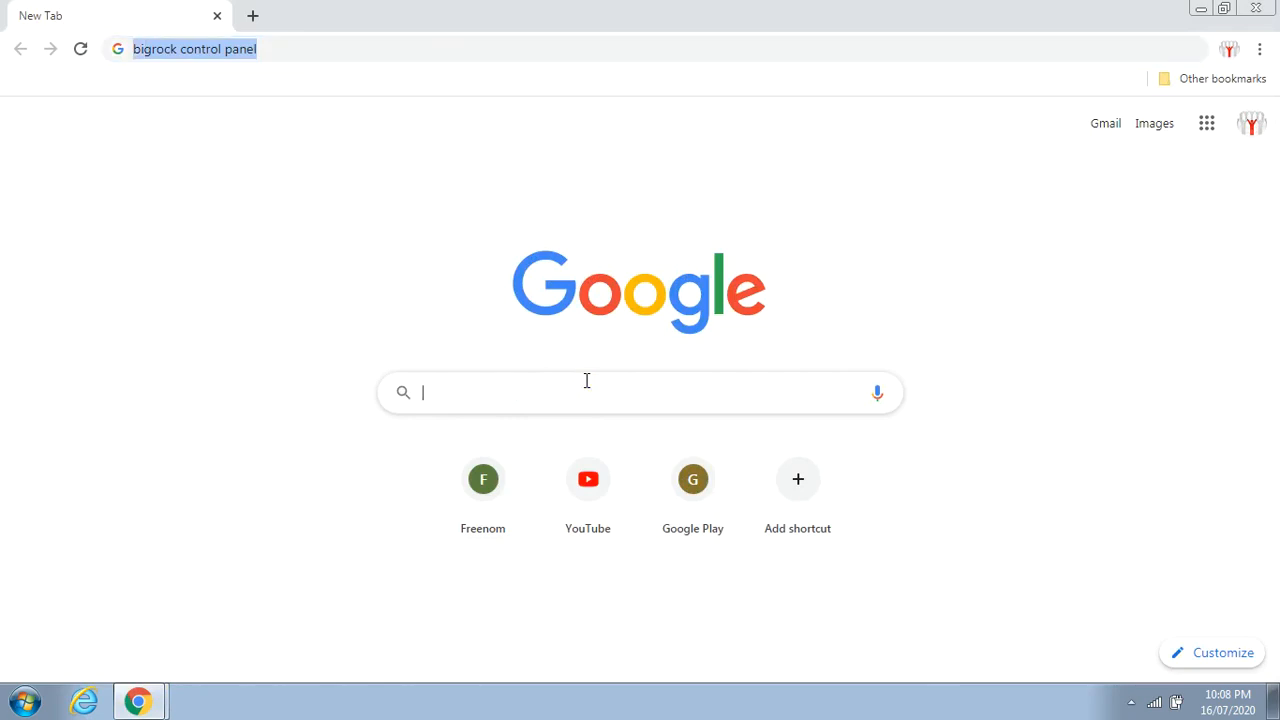
{"action": "type", "text": "b"}
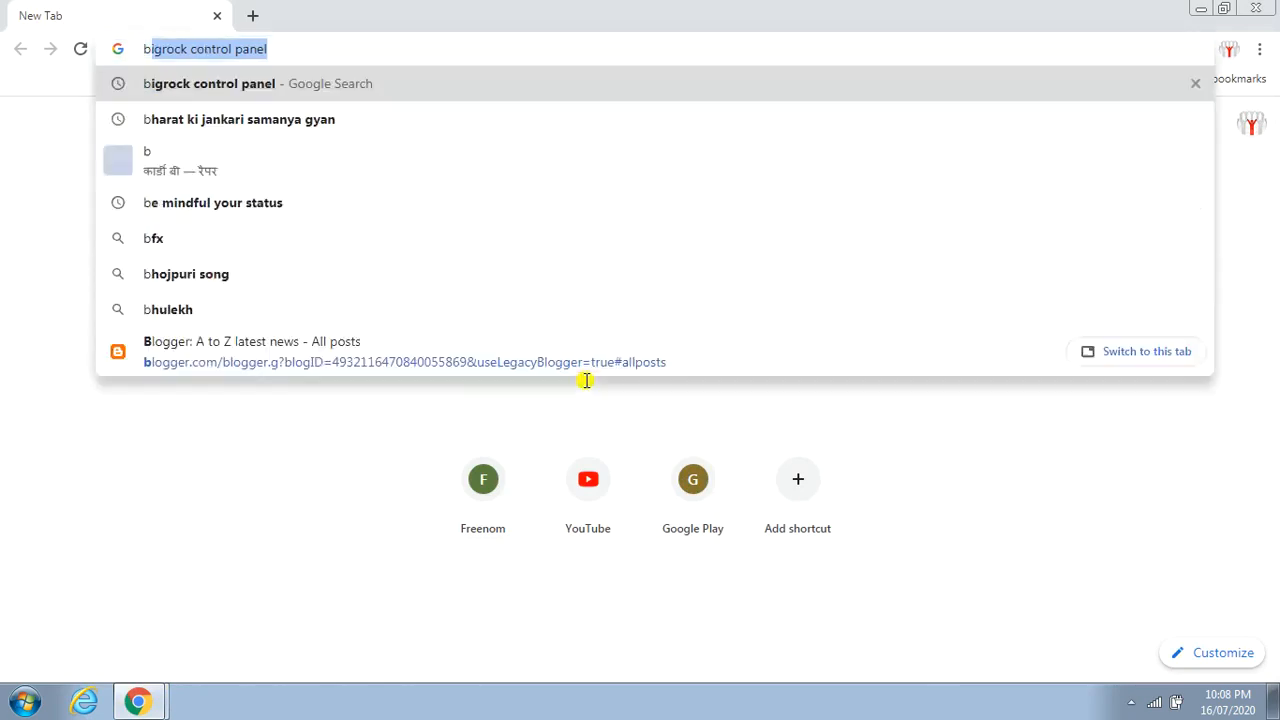
{"action": "key", "text": "Return"}
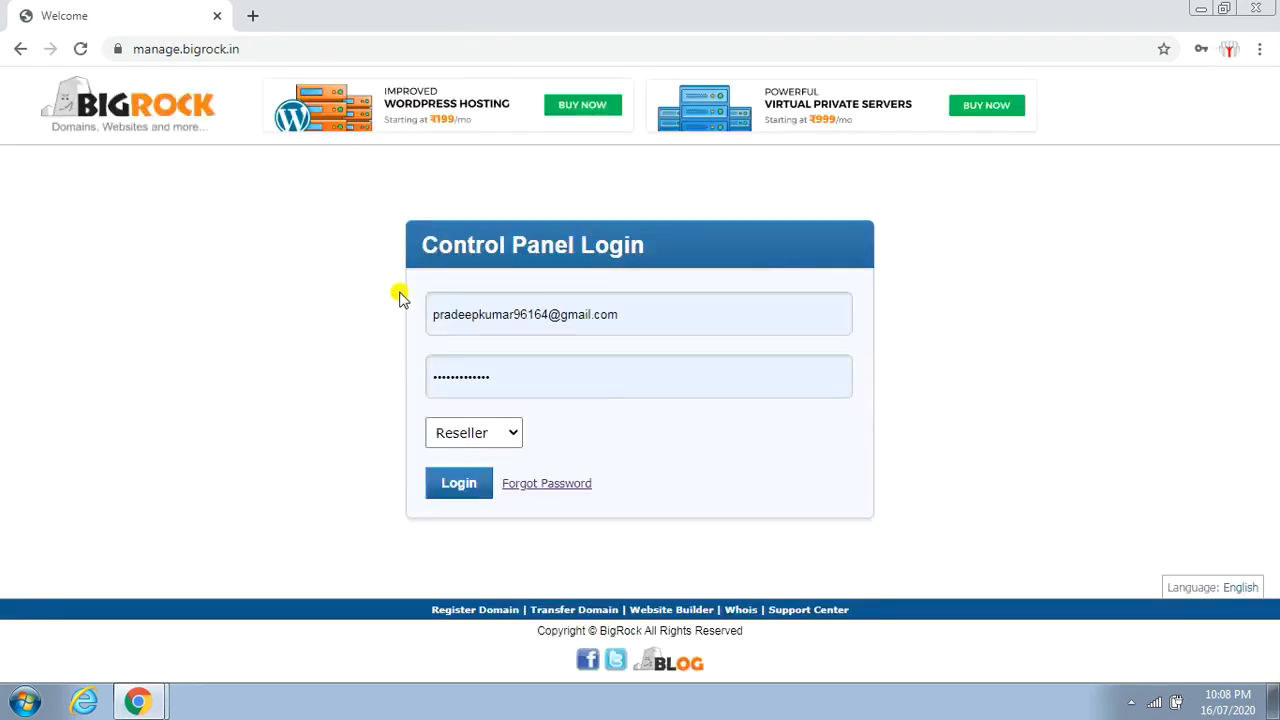
Log in to the BigRock control panel with the account type set to Customer, using the prefilled credentials
{"action": "left_click", "coordinate": [515, 426]}
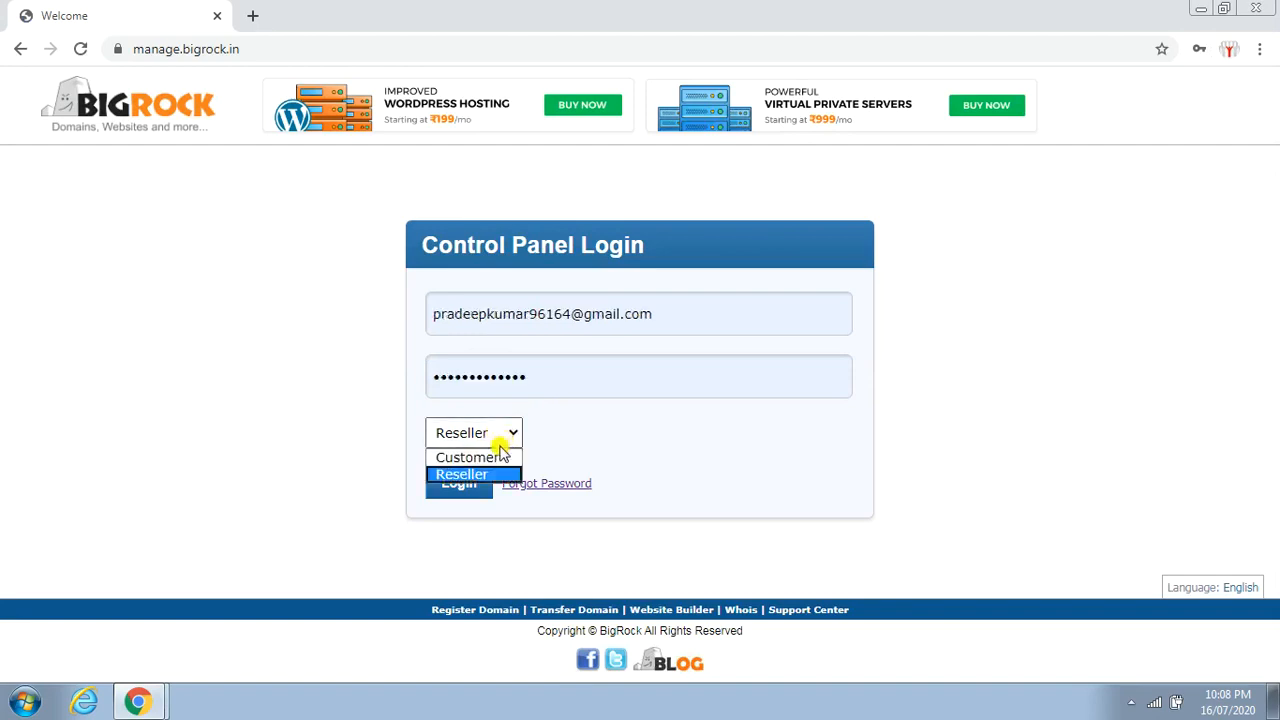
{"action": "left_click", "coordinate": [503, 454]}
{"action": "left_click", "coordinate": [466, 484]}
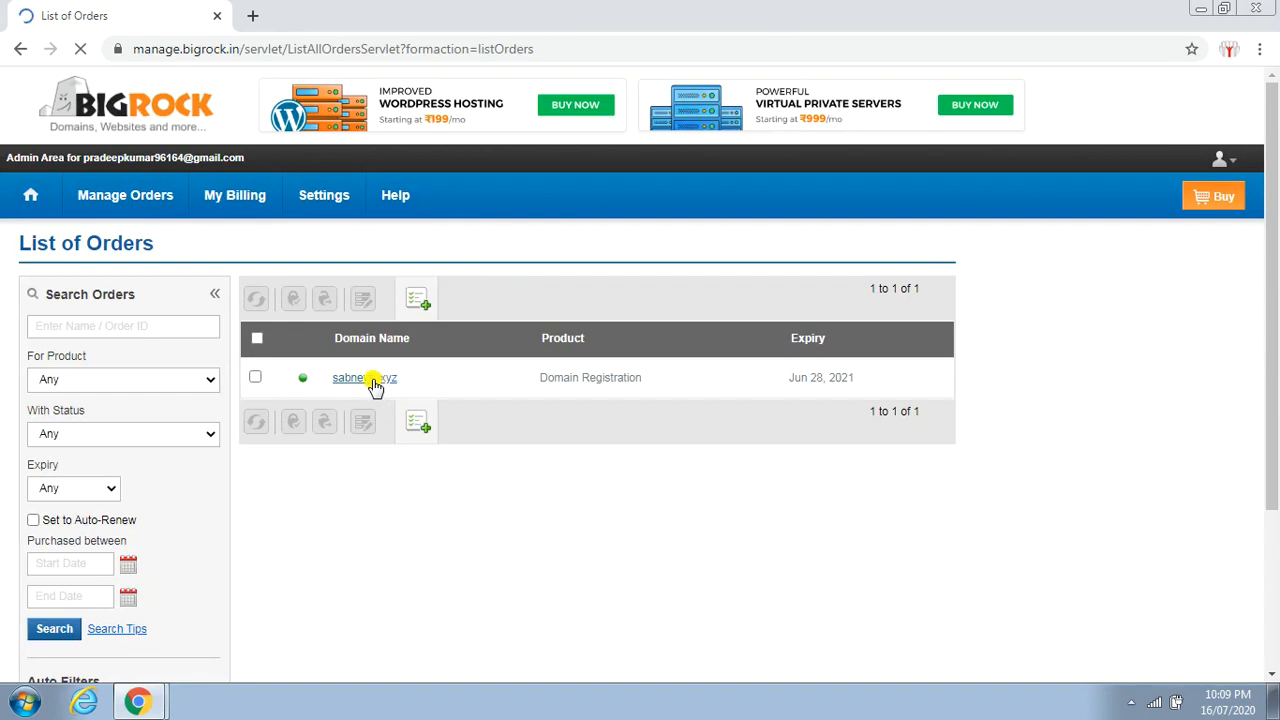
Open the sabnews.xyz domain order and launch Manage DNS under DNS Management
{"action": "left_click", "coordinate": [372, 384]}
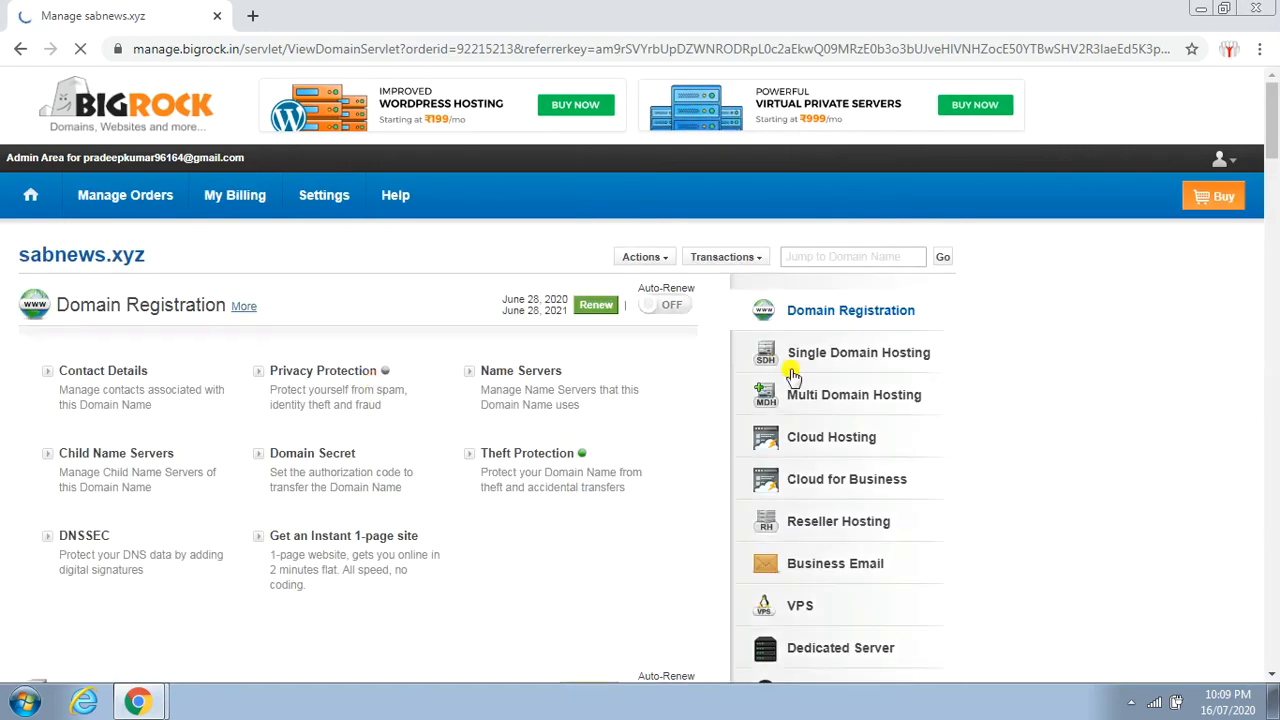
{"action": "scroll", "coordinate": [1274, 674], "scroll_direction": "down", "scroll_amount": 2}
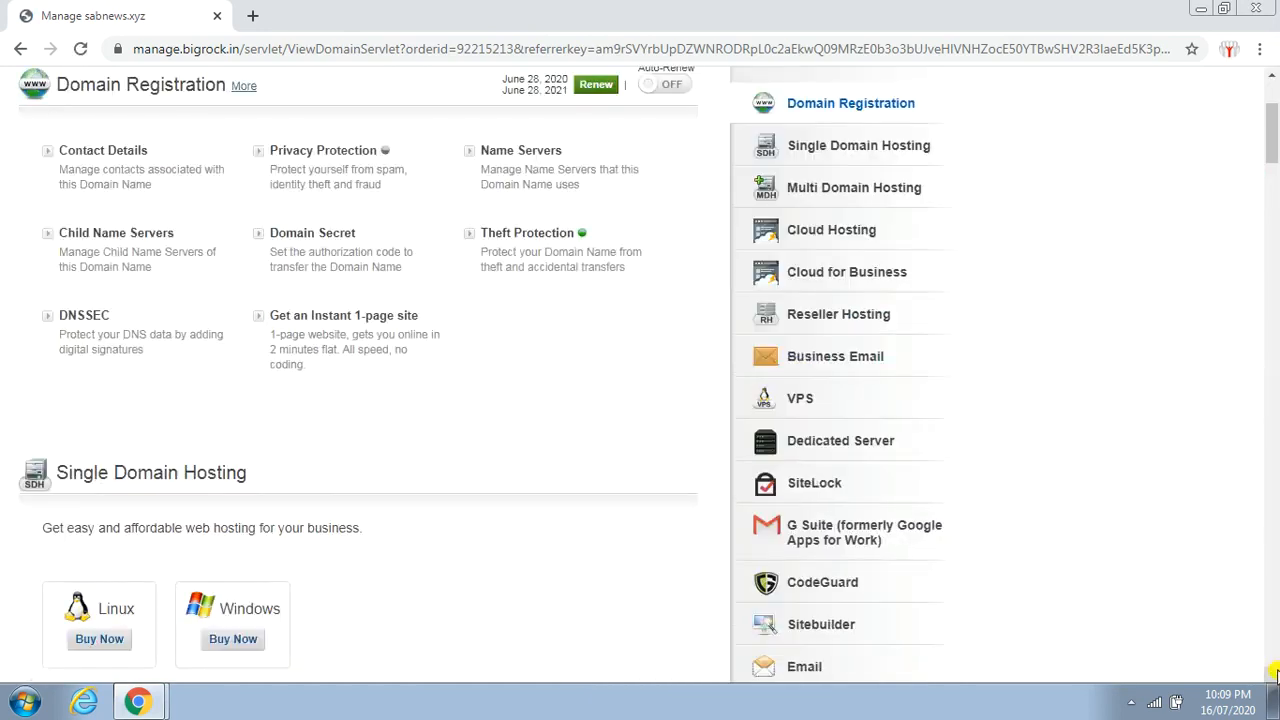
{"action": "left_click", "coordinate": [1273, 675]}
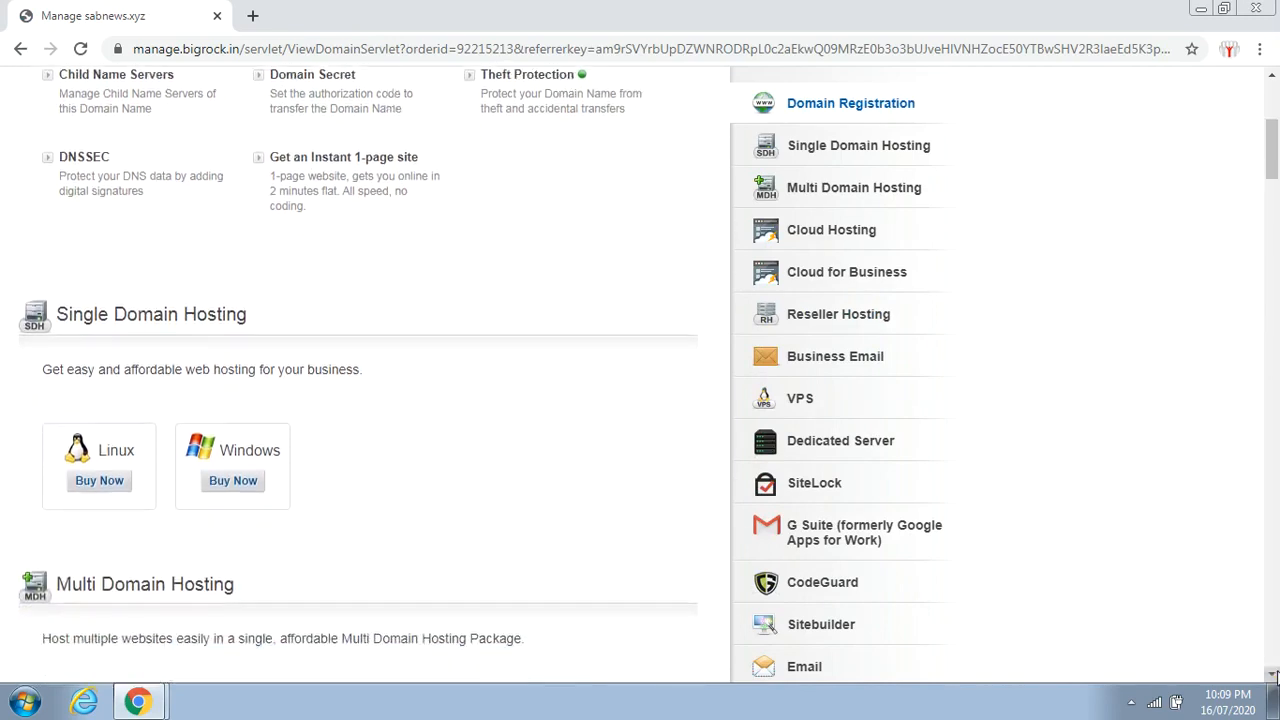
{"action": "left_click_drag", "start_coordinate": [1273, 675], "coordinate": [1273, 675]}
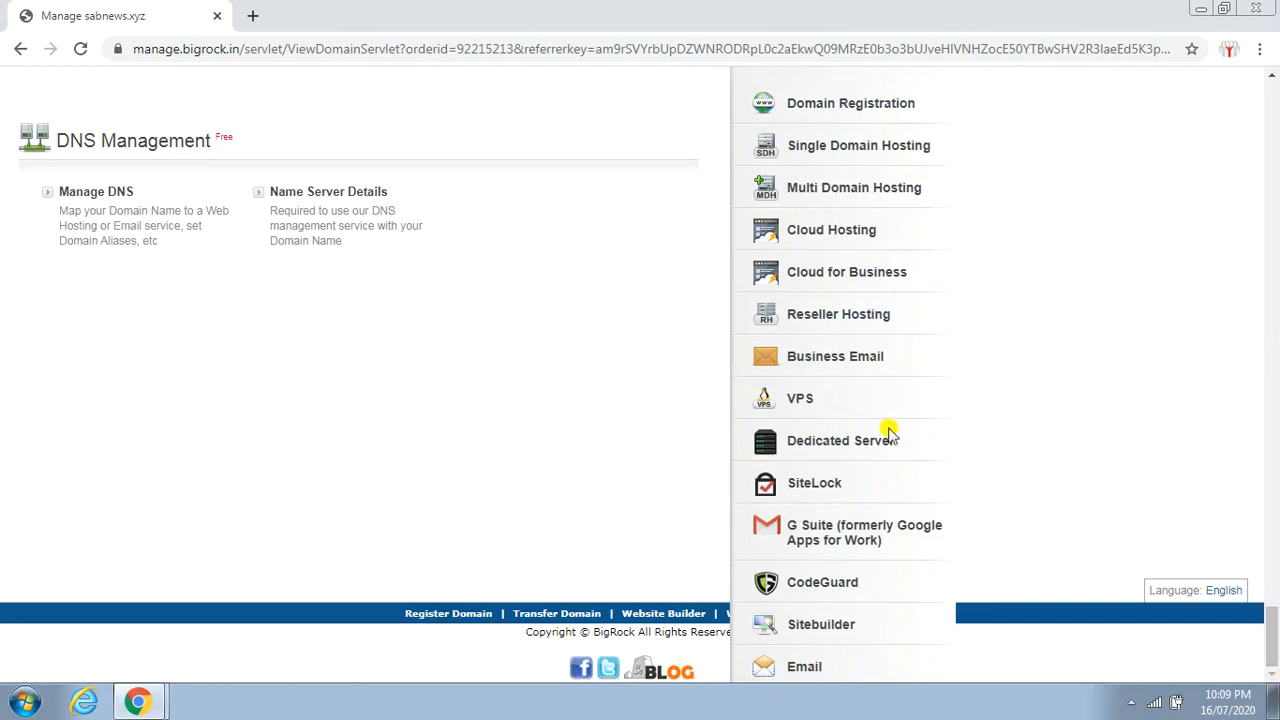
{"action": "left_click", "coordinate": [95, 200]}
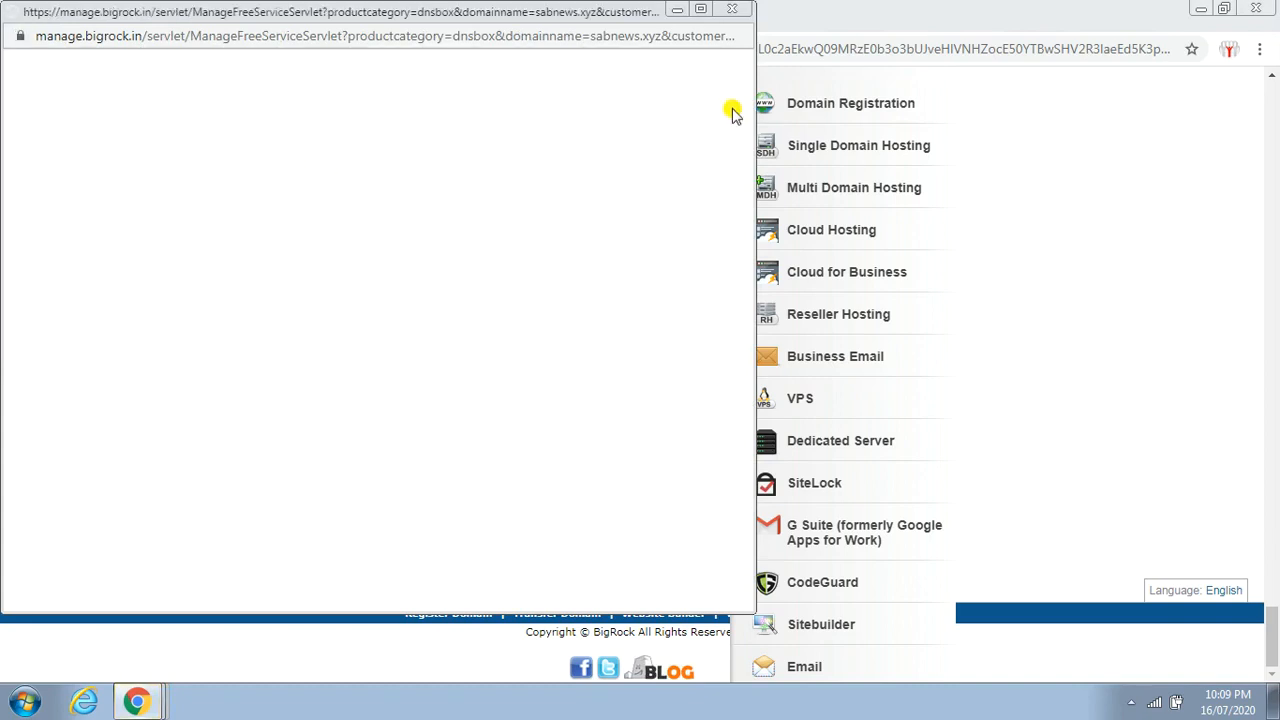
Shrink the BigRock window and move the DNS records window beside the Blogger settings
{"action": "left_click", "coordinate": [1221, 12]}
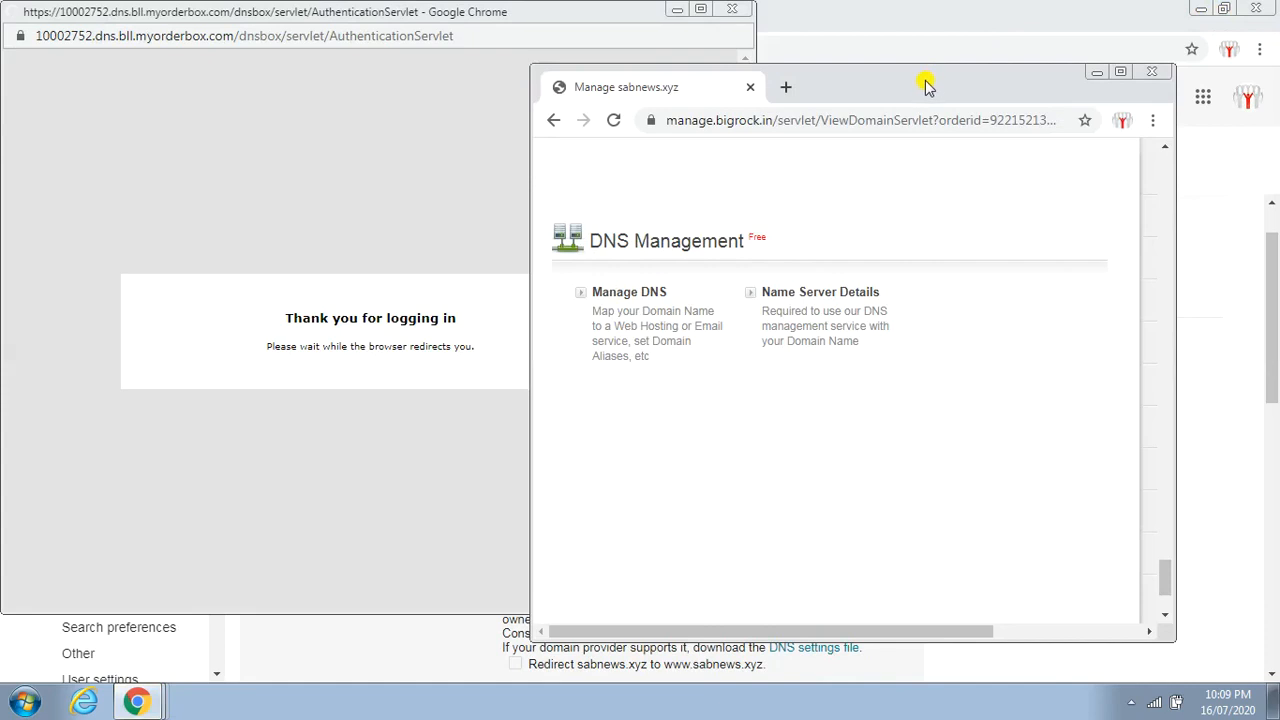
{"action": "left_click_drag", "start_coordinate": [925, 87], "coordinate": [1026, 42]}
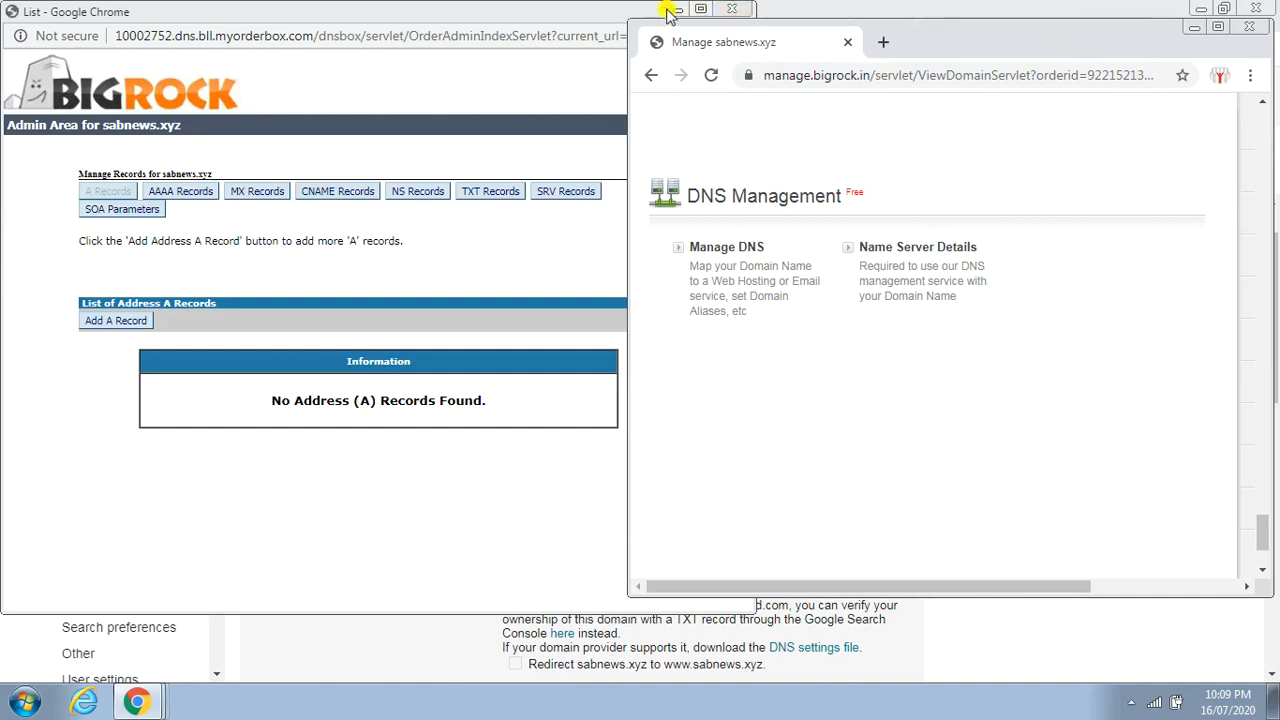
{"action": "left_click_drag", "start_coordinate": [550, 10], "coordinate": [1032, 72]}
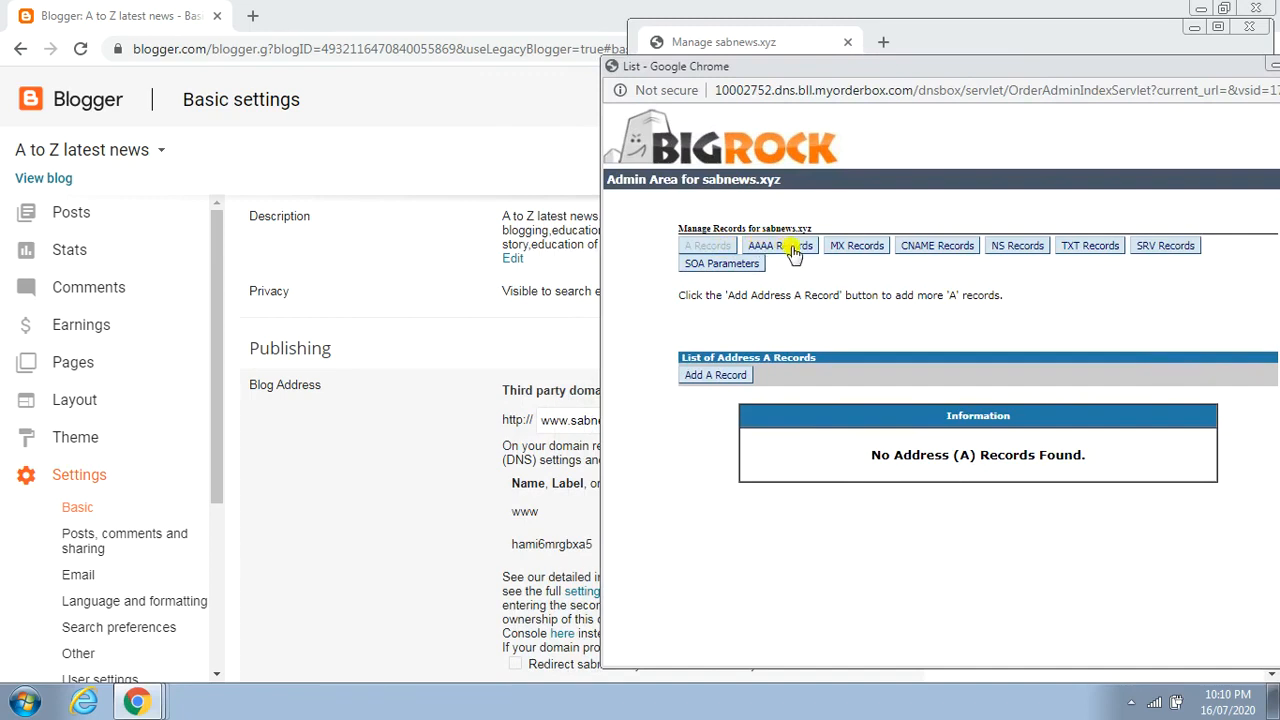
Show the CNAME records of sabnews.xyz and start a new CNAME record at its host name
{"action": "left_click", "coordinate": [933, 250]}
{"action": "left_click", "coordinate": [932, 247]}
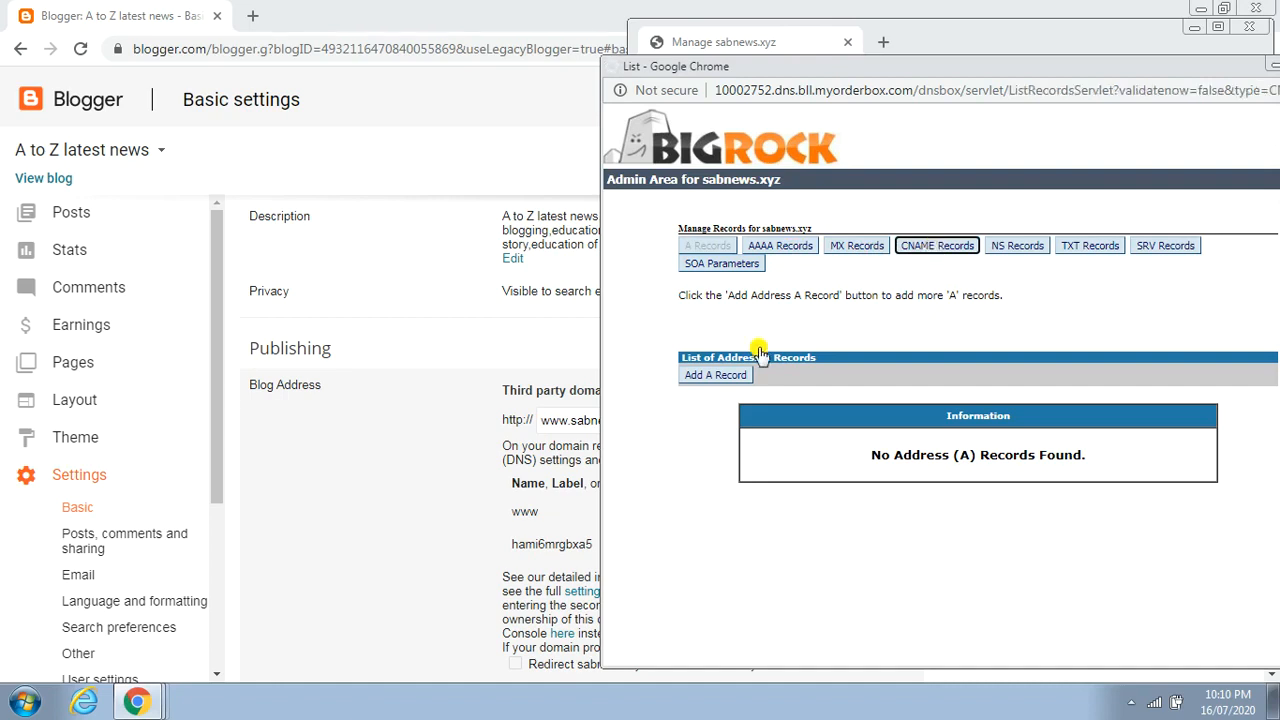
{"action": "left_click", "coordinate": [725, 375]}
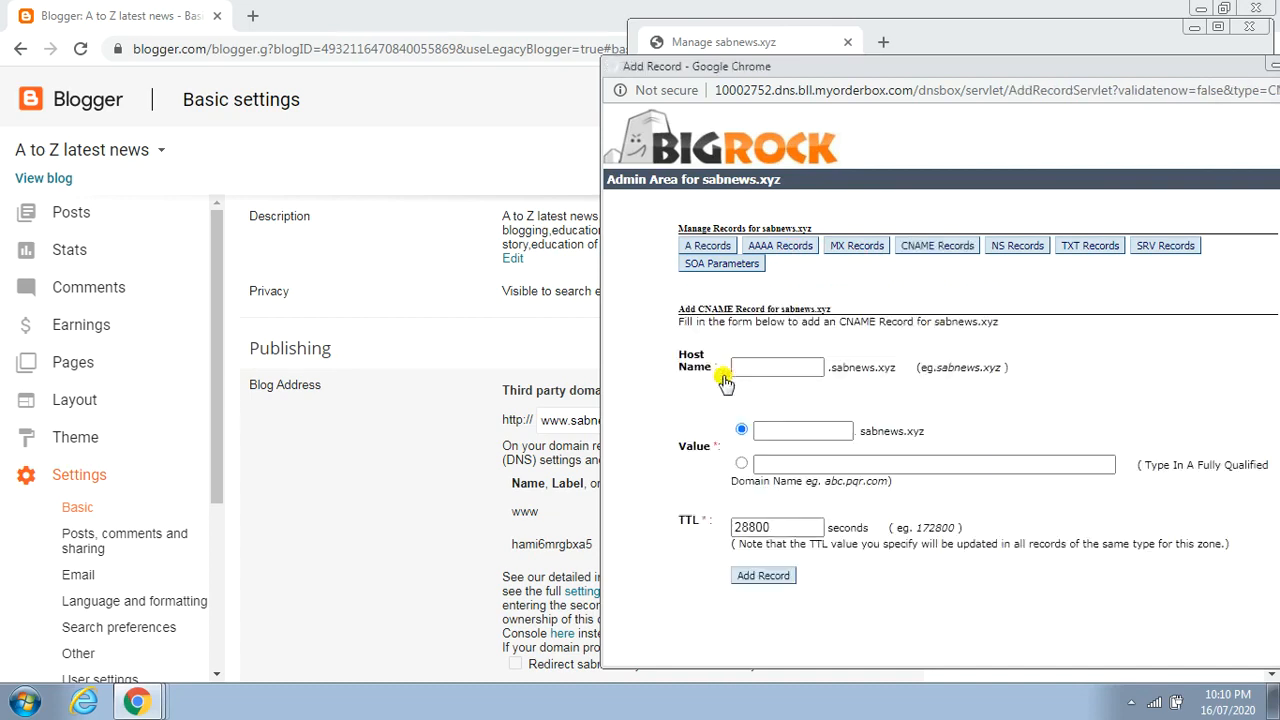
{"action": "left_click", "coordinate": [743, 367]}
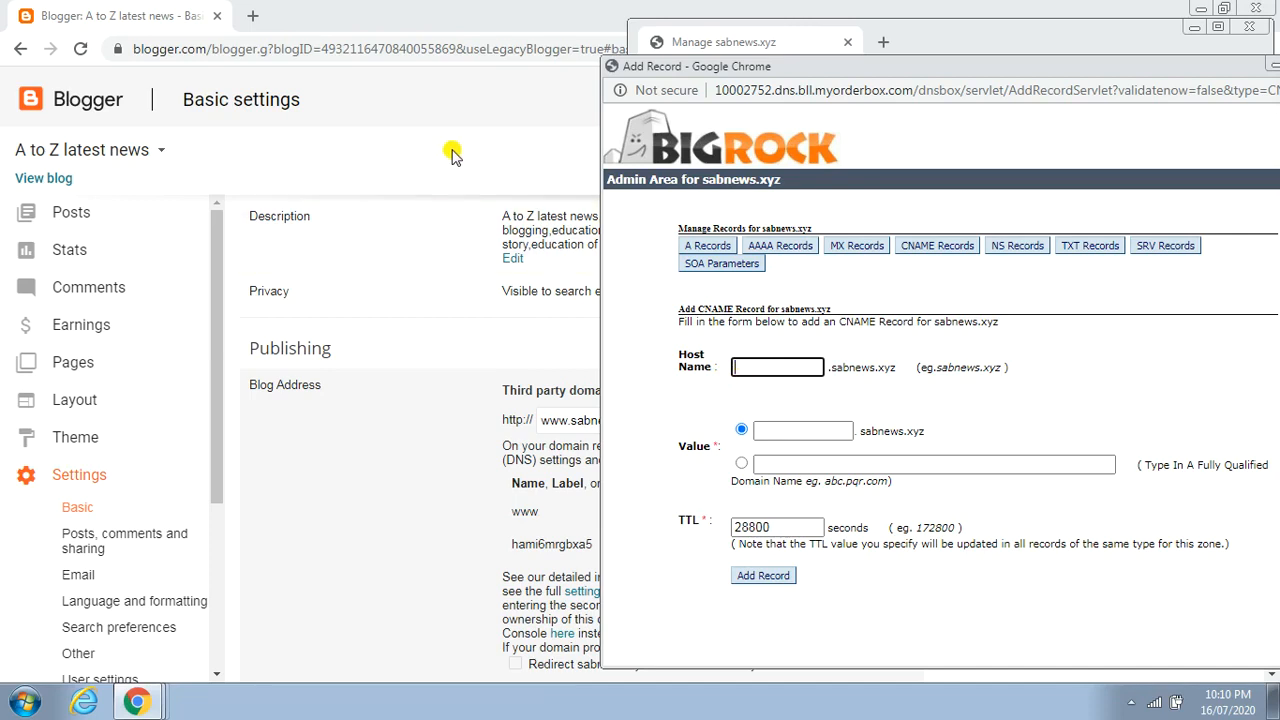
Switch to the Blogger window and select the www host value in the CNAME table
{"action": "left_click", "coordinate": [339, 270]}
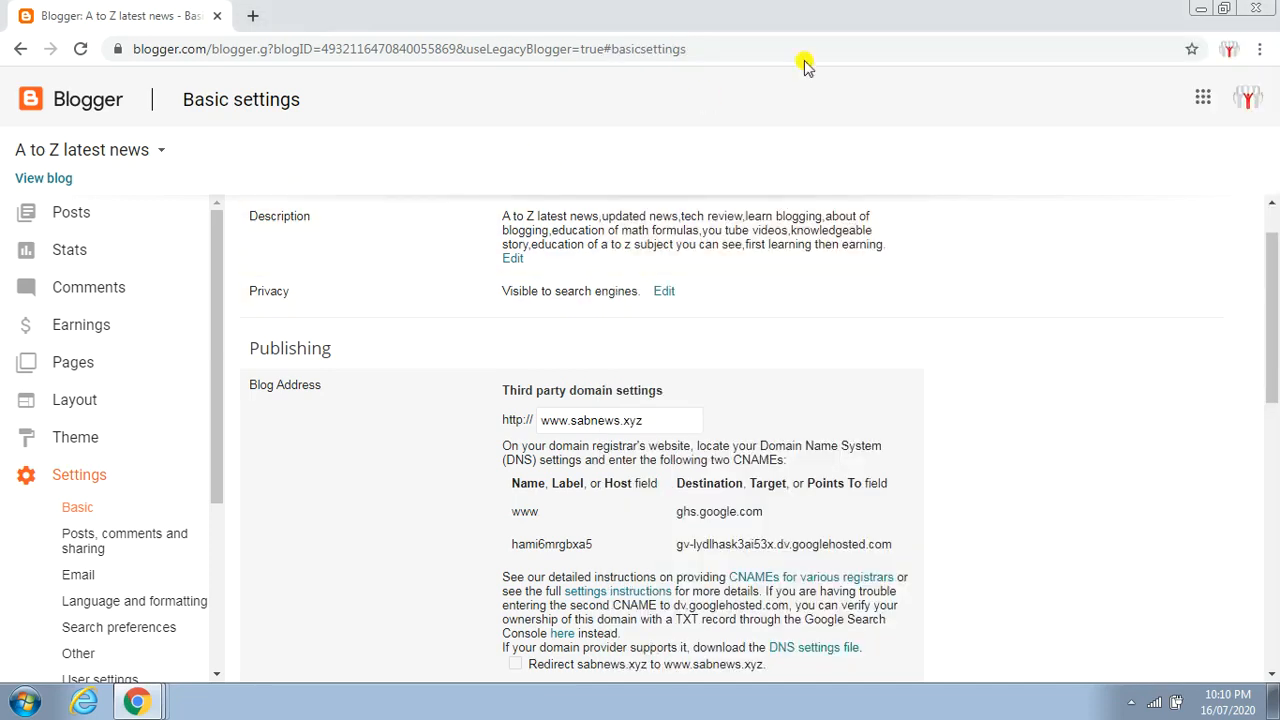
{"action": "left_click", "coordinate": [1224, 10]}
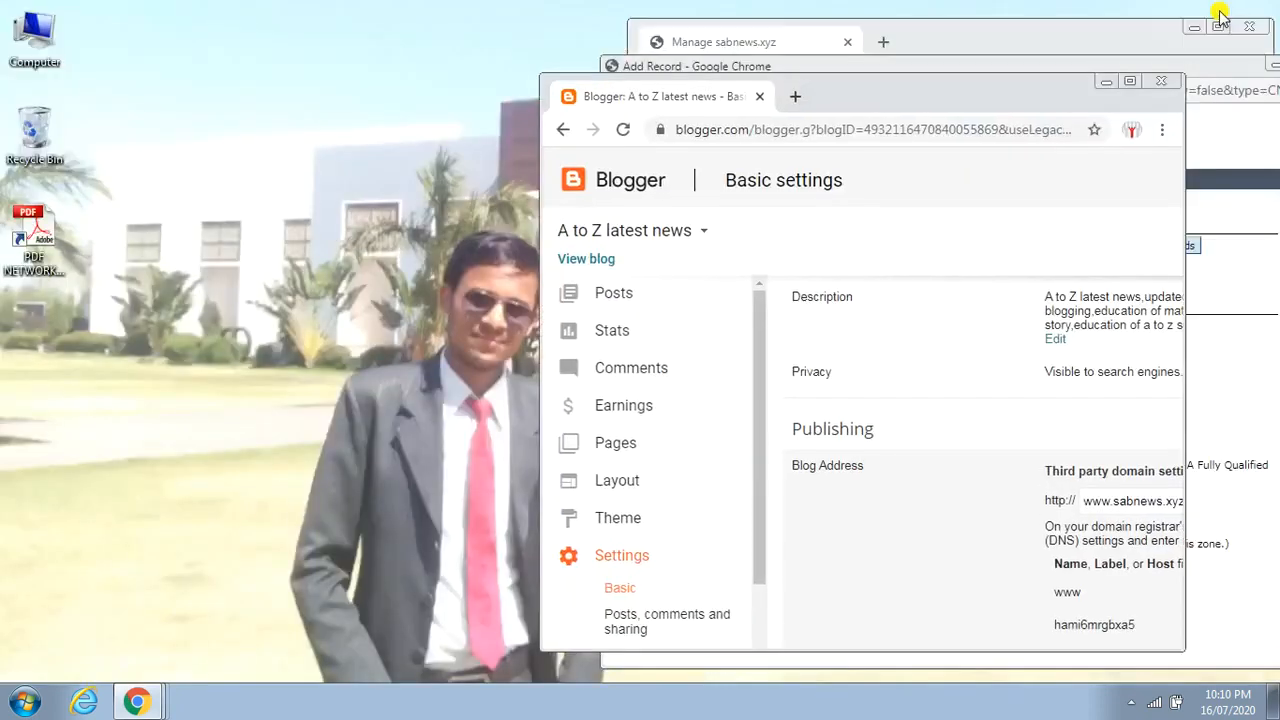
{"action": "left_click", "coordinate": [1128, 81]}
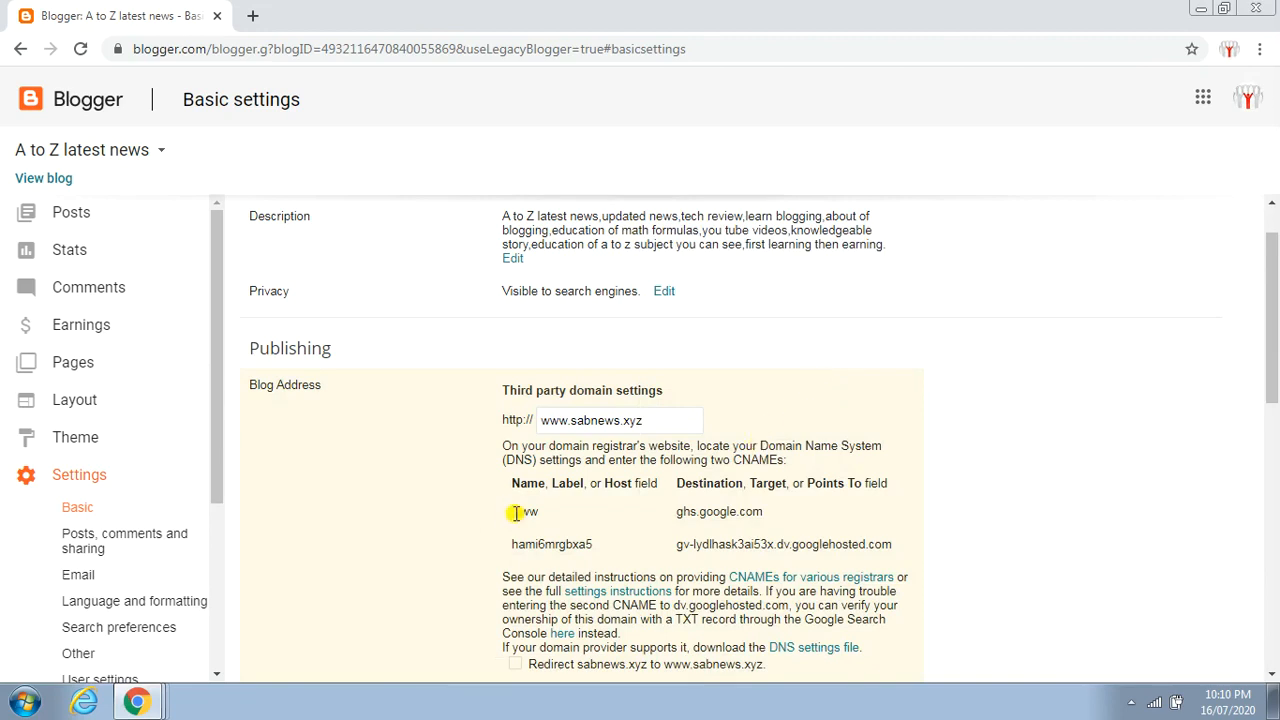
{"action": "left_click_drag", "start_coordinate": [513, 512], "coordinate": [557, 514]}
Place the shrunken Blogger window beside the CNAME form and enter www as the record's host name
{"action": "left_click", "coordinate": [1222, 10]}
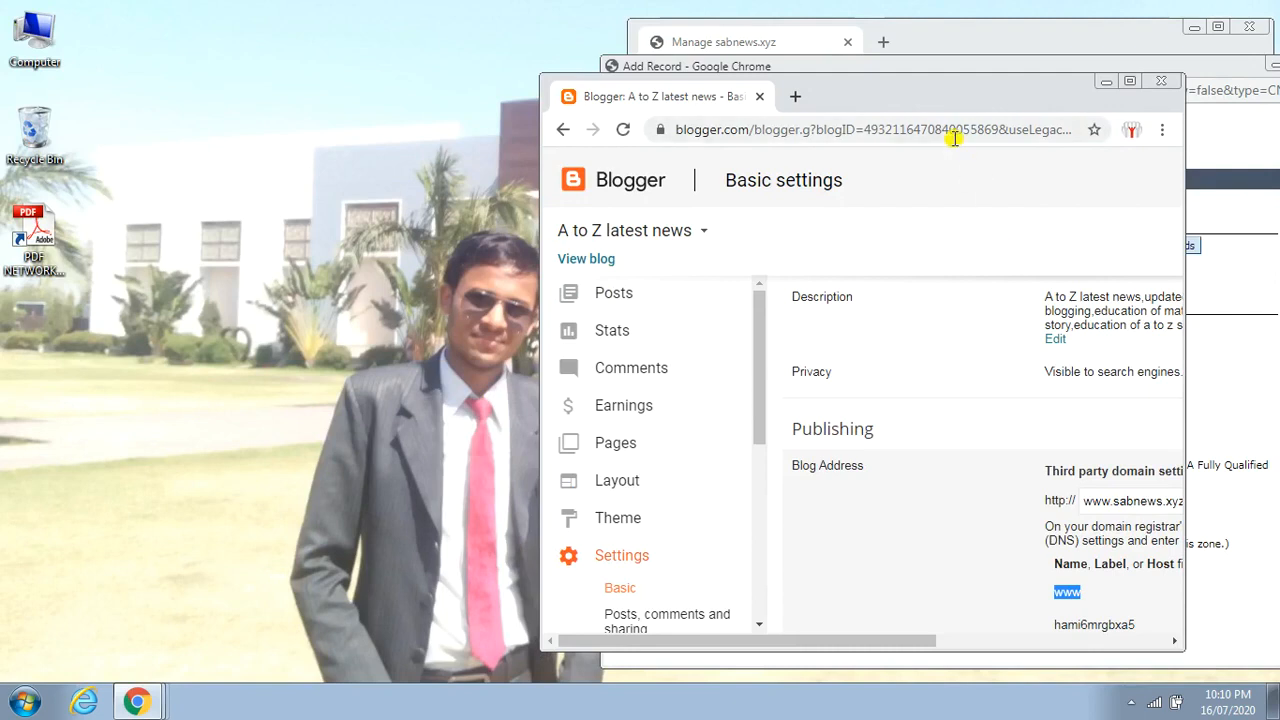
{"action": "left_click_drag", "start_coordinate": [935, 98], "coordinate": [337, 40]}
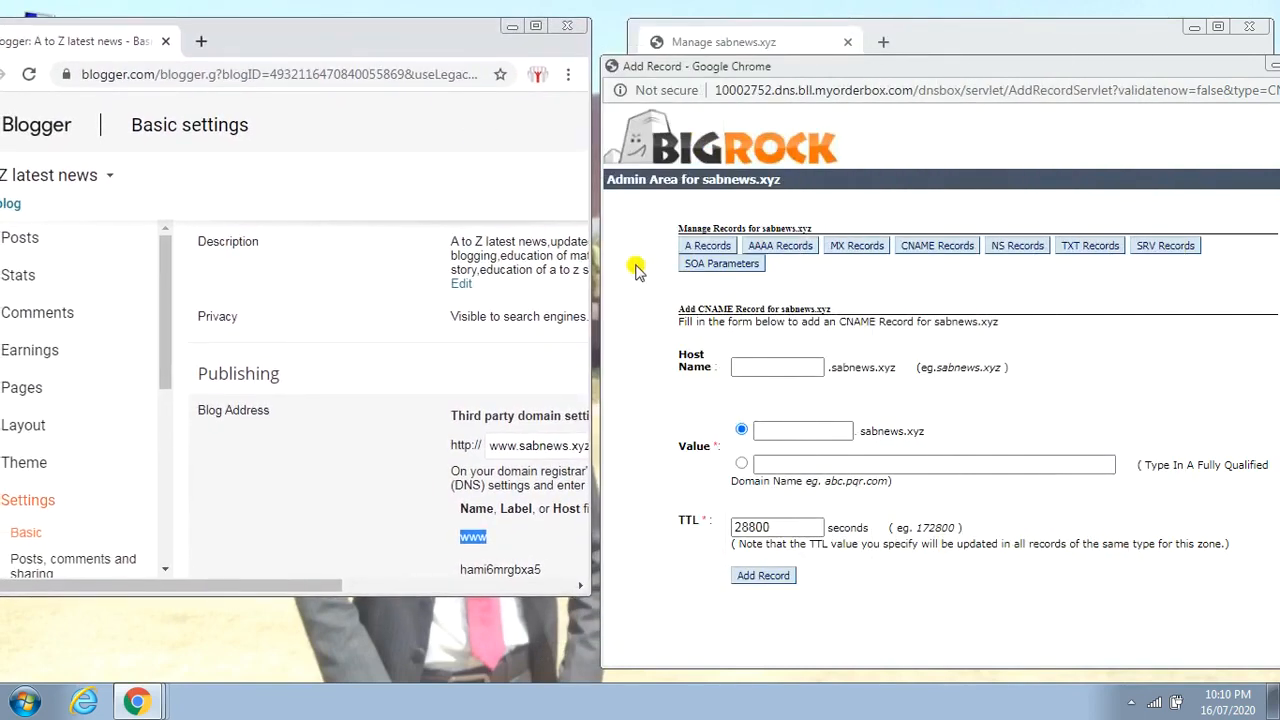
{"action": "left_click", "coordinate": [769, 369]}
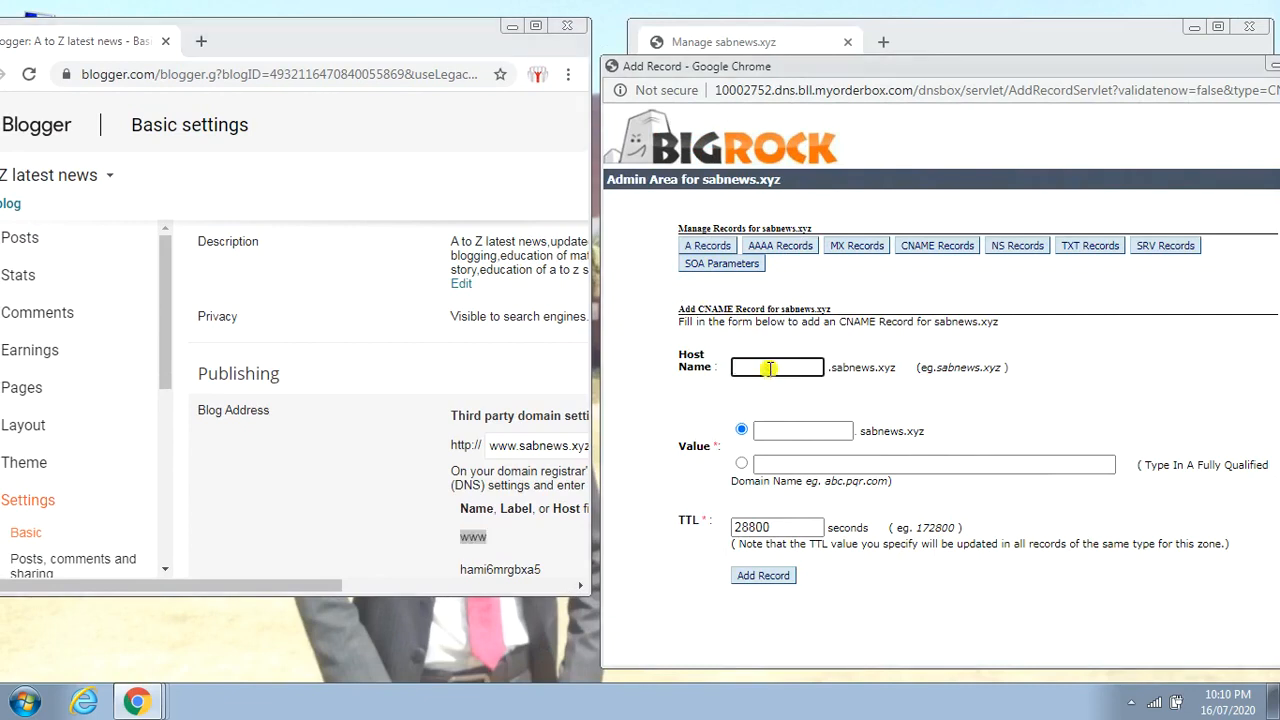
{"action": "type", "text": "www"}
Set the www CNAME record to take its value as a fully qualified domain name
{"action": "left_click", "coordinate": [767, 464]}
{"action": "left_click", "coordinate": [741, 464]}
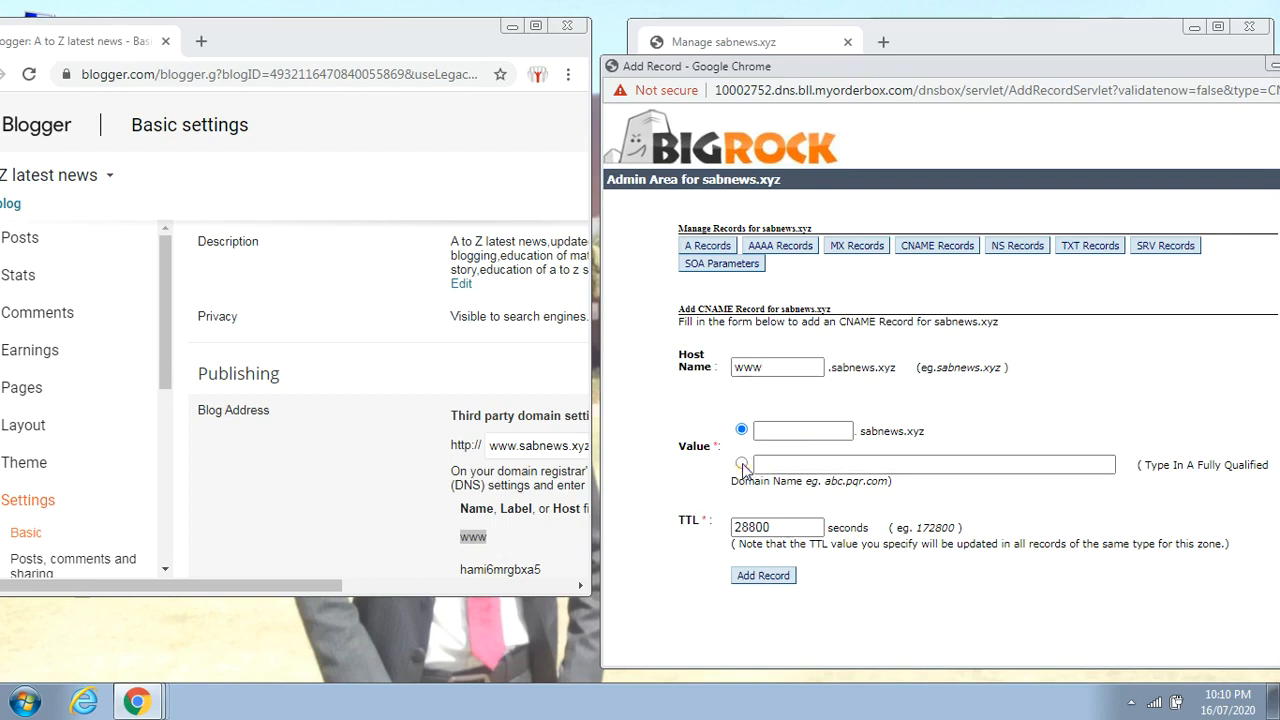
{"action": "left_click", "coordinate": [764, 465]}
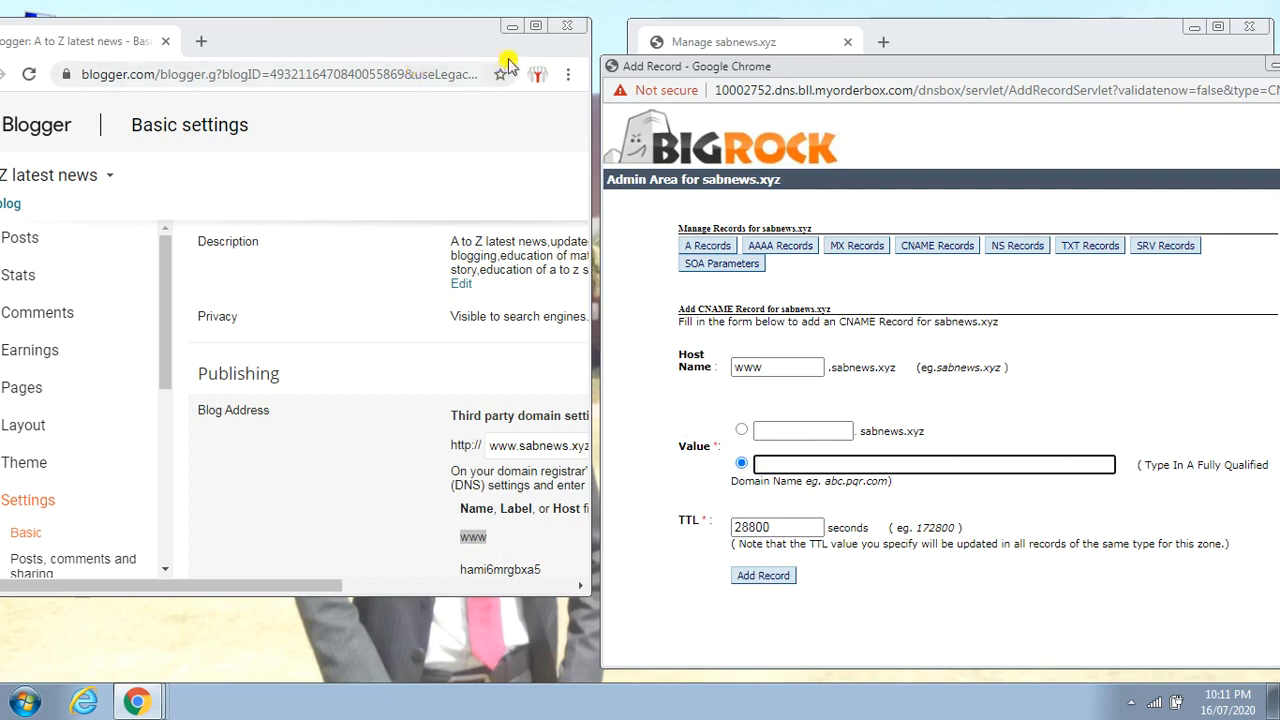
Transfer the www destination ghs.google.com from Blogger's CNAME table into the record's value and add the record
{"action": "left_click", "coordinate": [535, 27]}
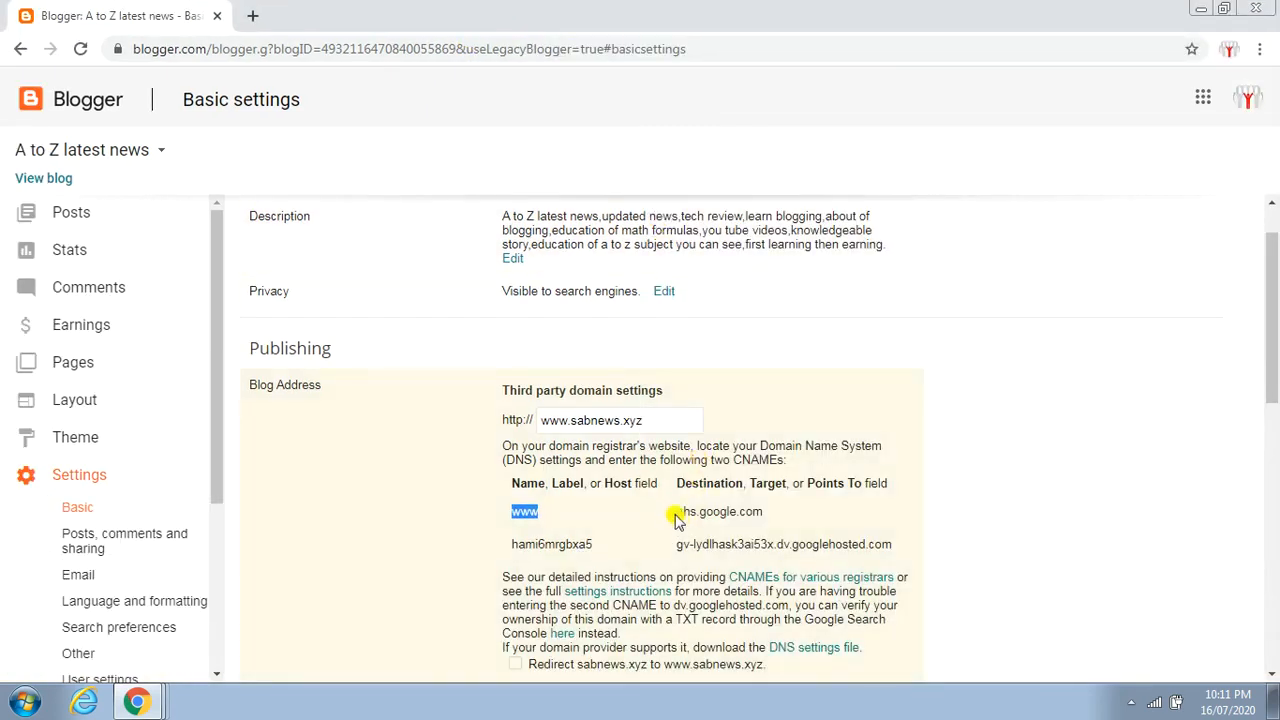
{"action": "left_click_drag", "start_coordinate": [678, 511], "coordinate": [737, 511]}
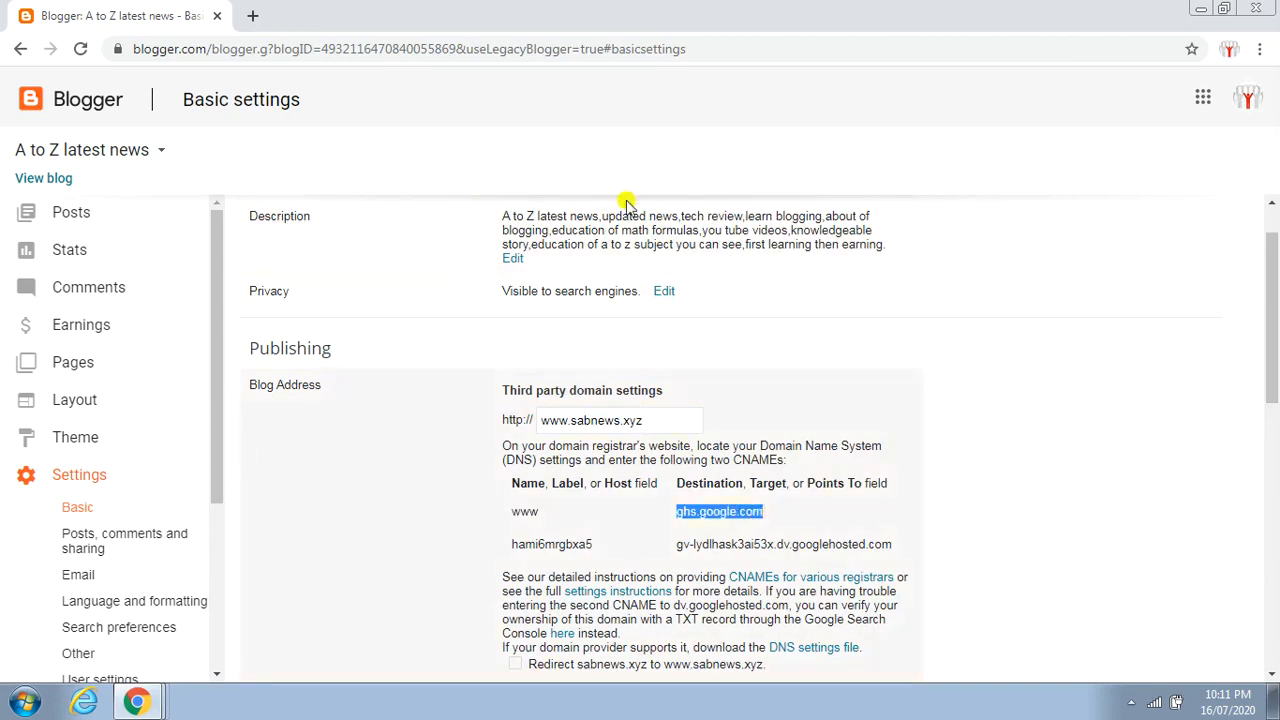
{"action": "left_click", "coordinate": [1221, 10]}
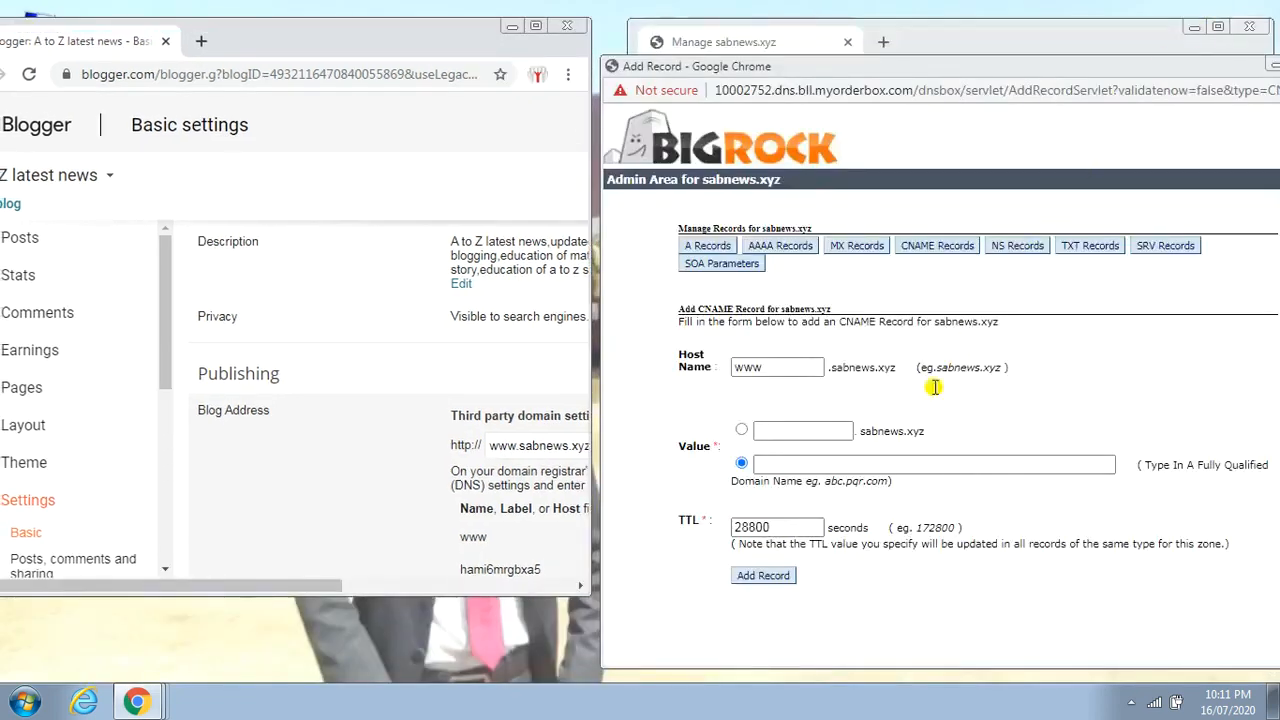
{"action": "left_click", "coordinate": [872, 465]}
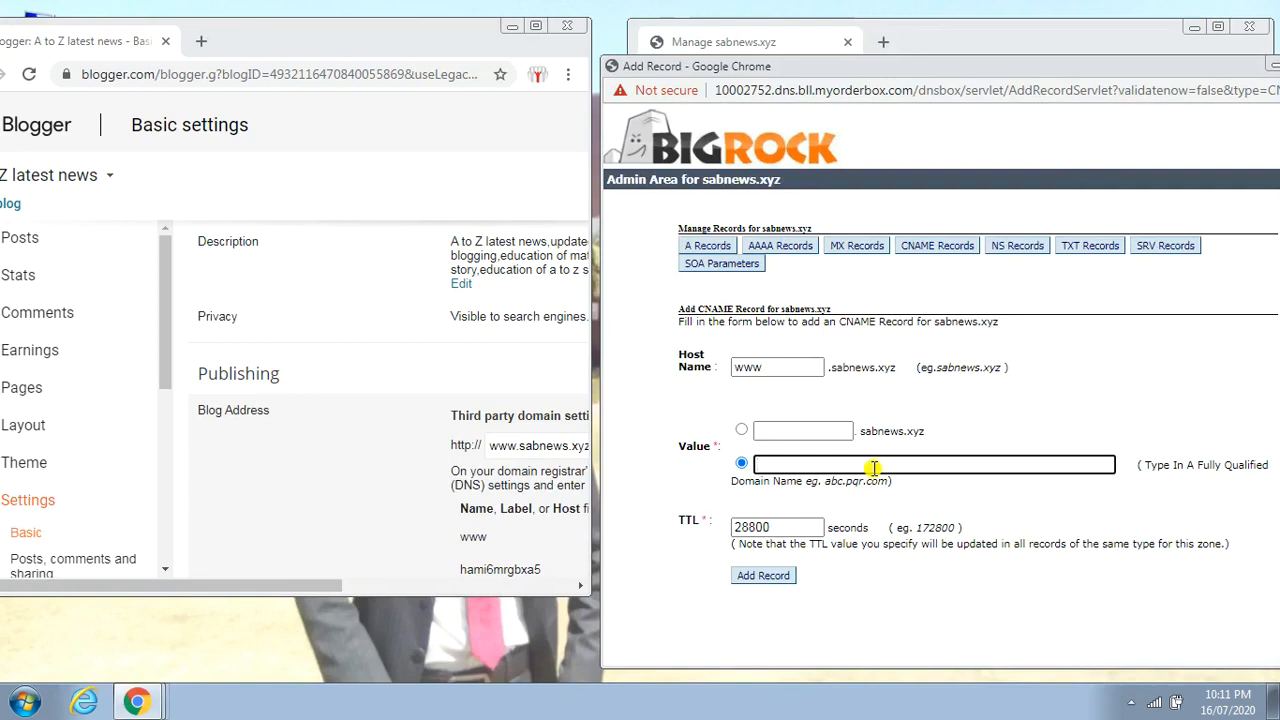
{"action": "type", "text": "ghs.google.com"}
{"action": "left_click", "coordinate": [784, 578]}
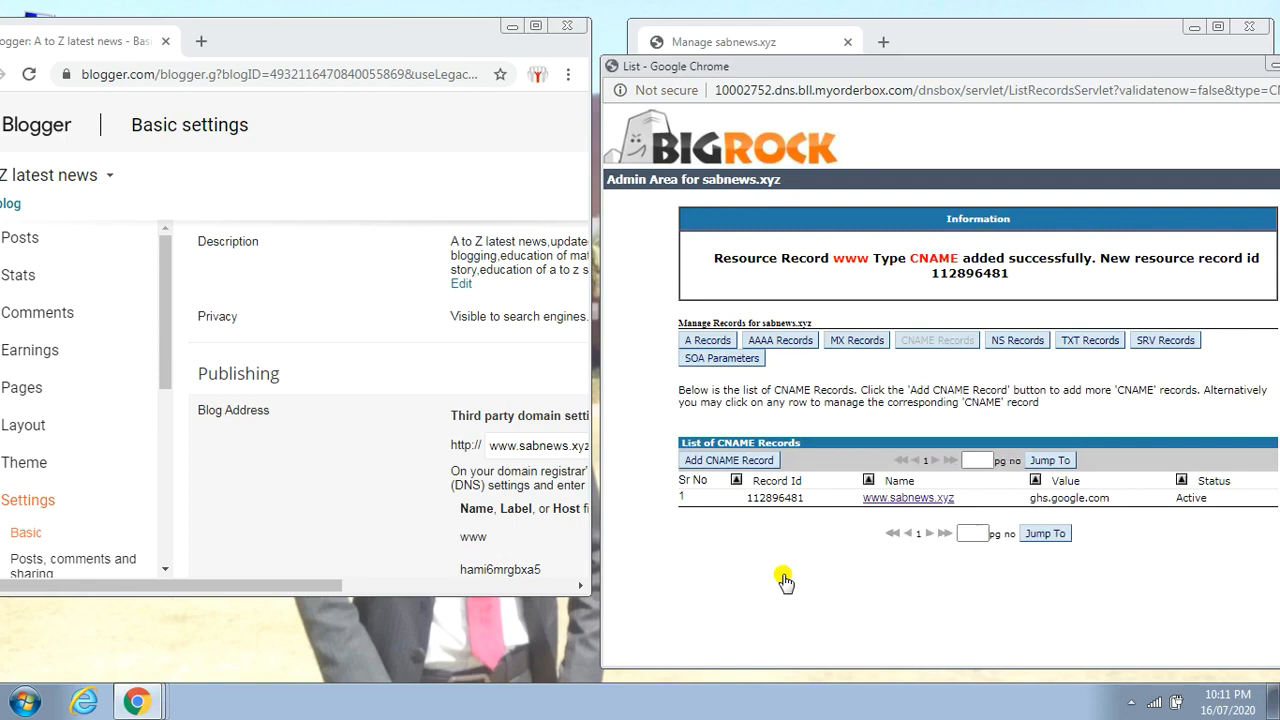
Start a second CNAME record for sabnews.xyz and copy the second row's host label from Blogger's CNAME table
{"action": "left_click", "coordinate": [728, 461]}
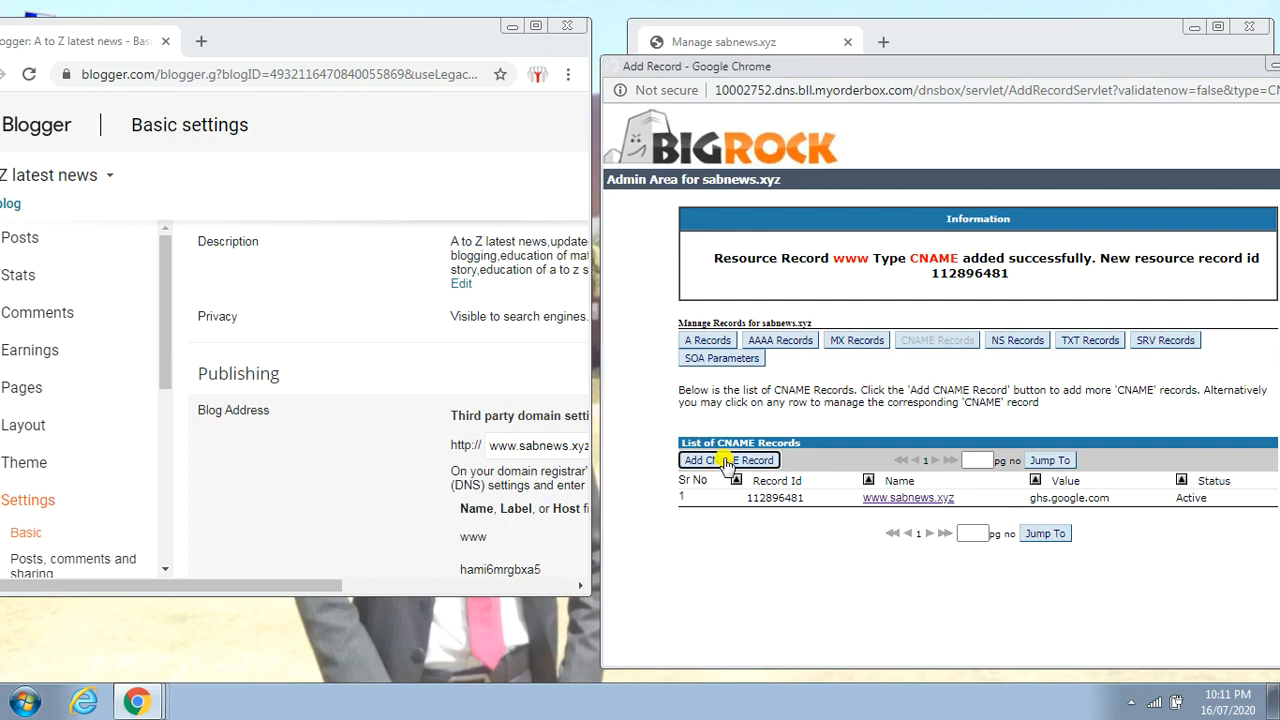
{"action": "left_click", "coordinate": [775, 366]}
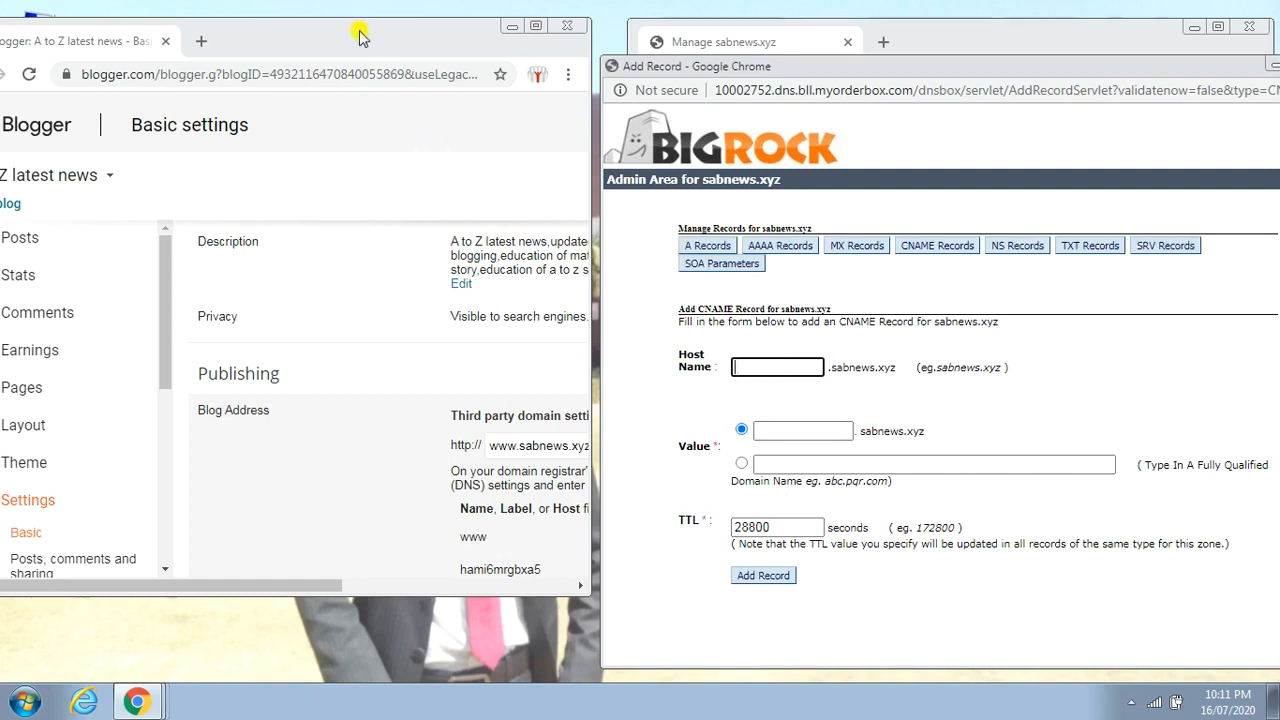
{"action": "left_click", "coordinate": [331, 191]}
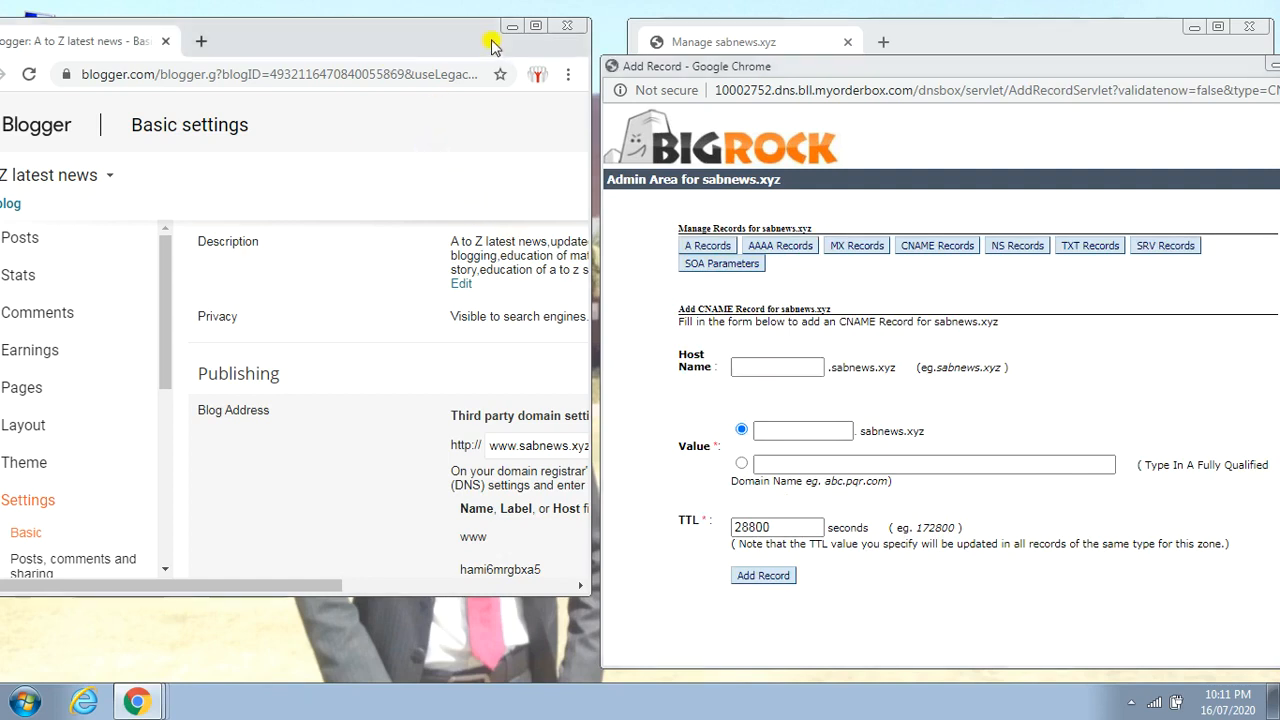
{"action": "left_click", "coordinate": [537, 27]}
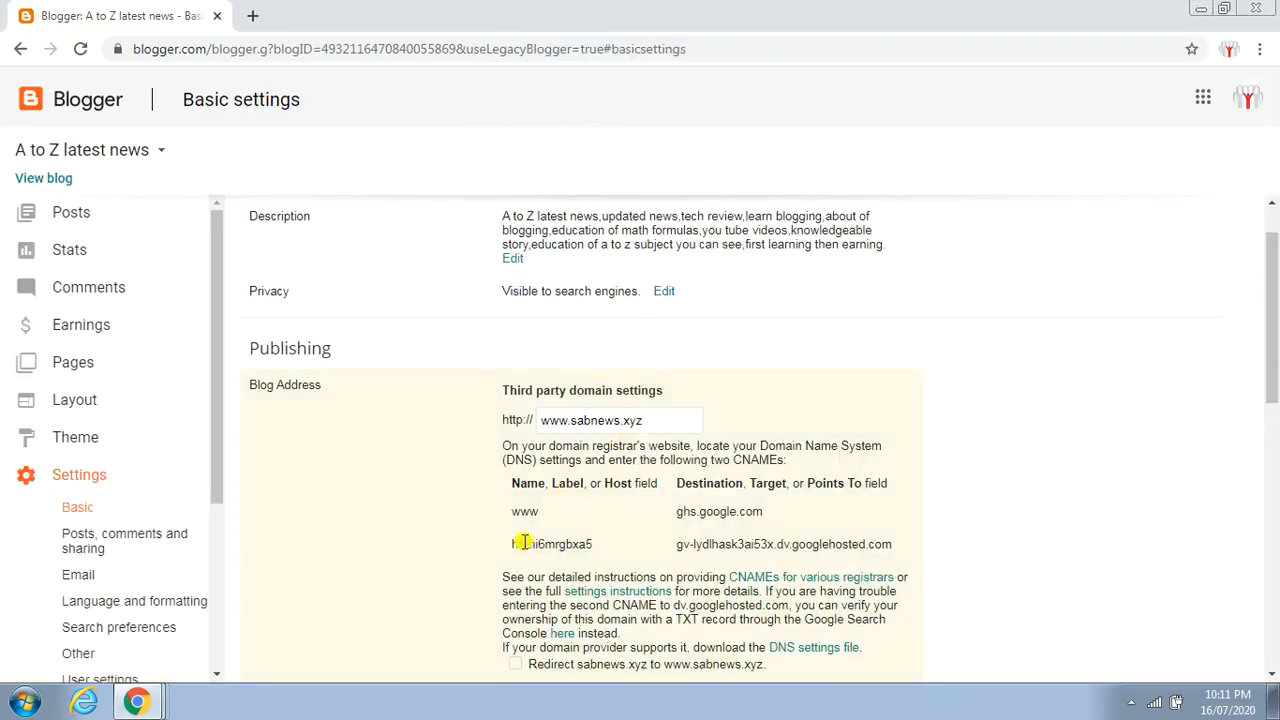
{"action": "left_click_drag", "start_coordinate": [511, 545], "coordinate": [612, 540]}
{"action": "key", "text": "ctrl+c"}
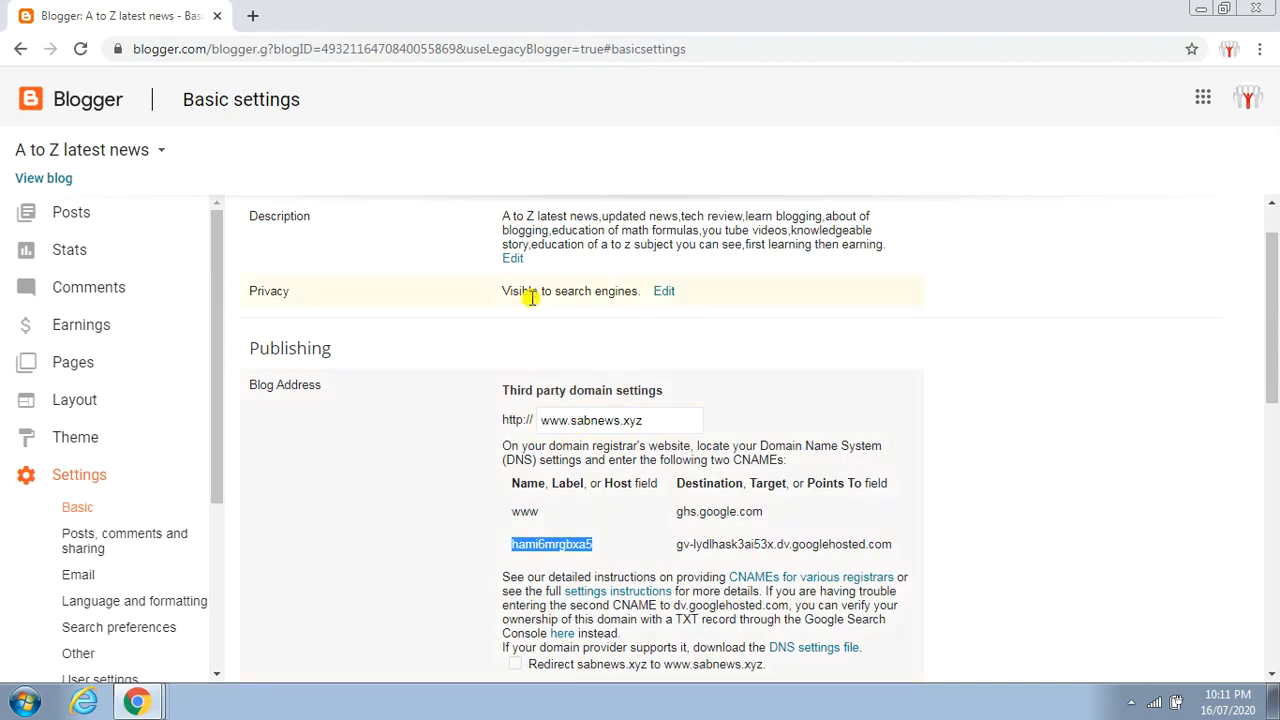
Paste the copied label as the new CNAME record's host name and choose the fully qualified domain name value option
{"action": "left_click", "coordinate": [1226, 9]}
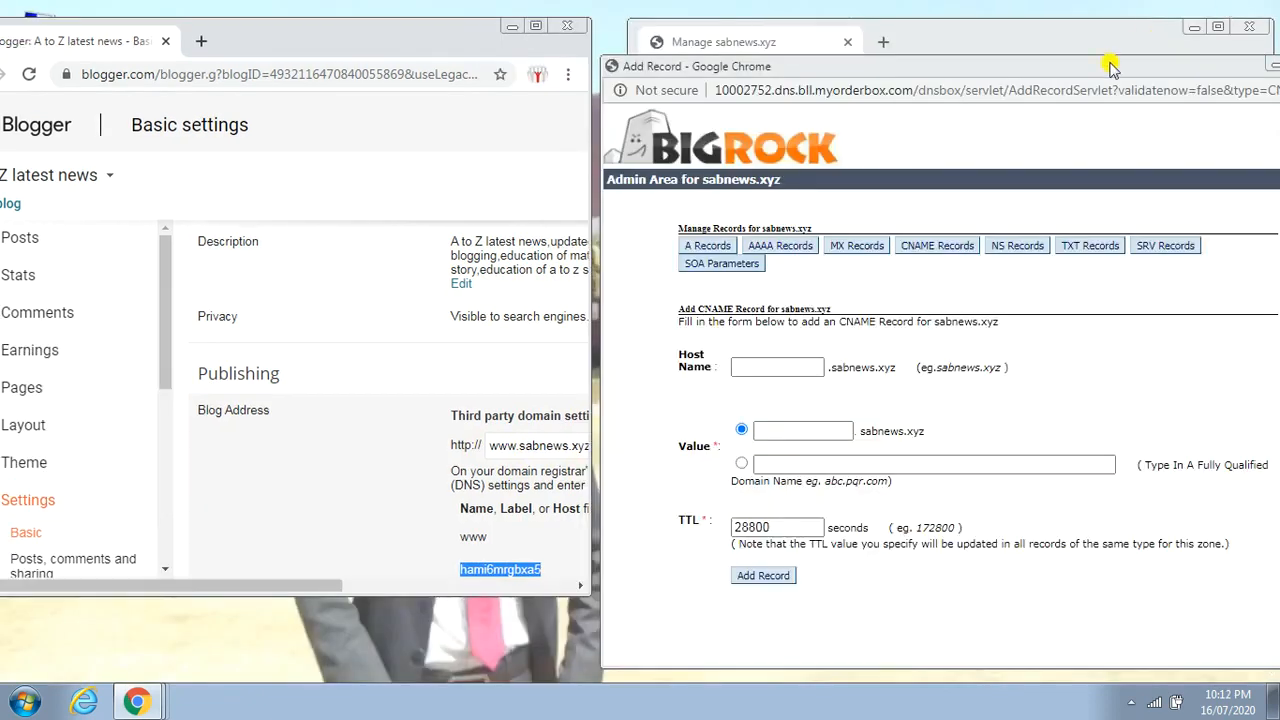
{"action": "left_click", "coordinate": [818, 367]}
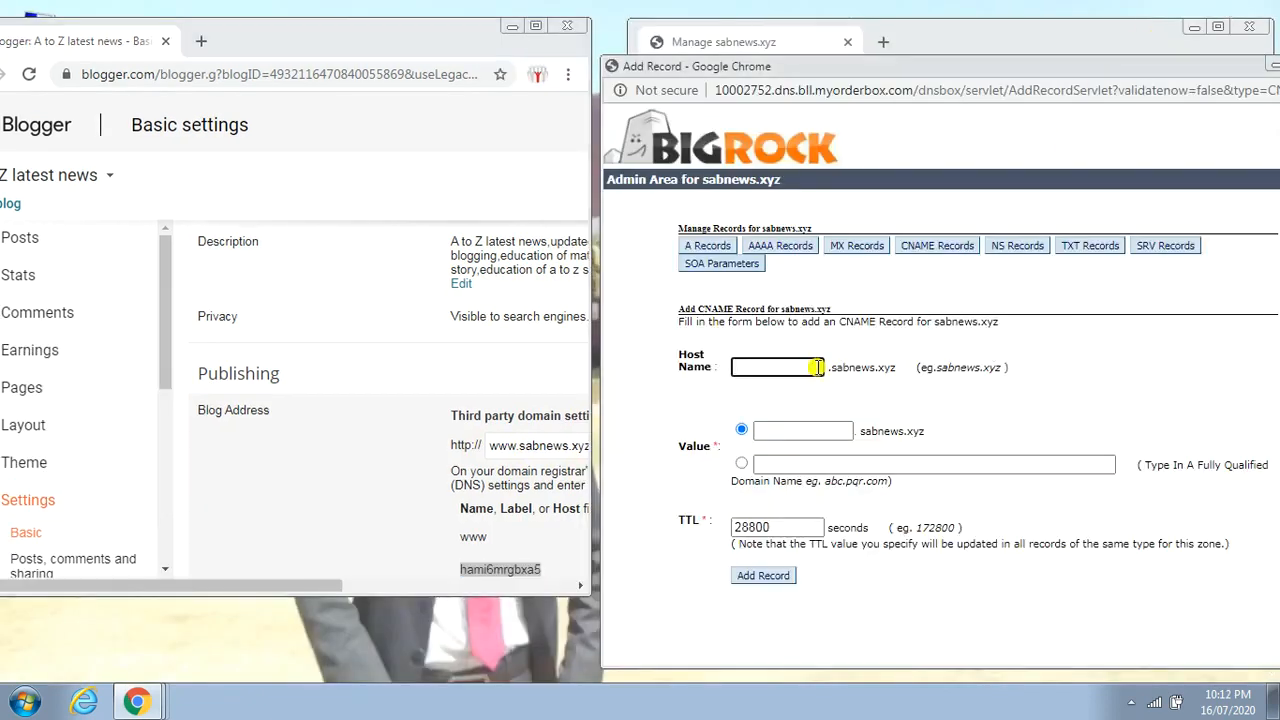
{"action": "key", "text": "ctrl+v"}
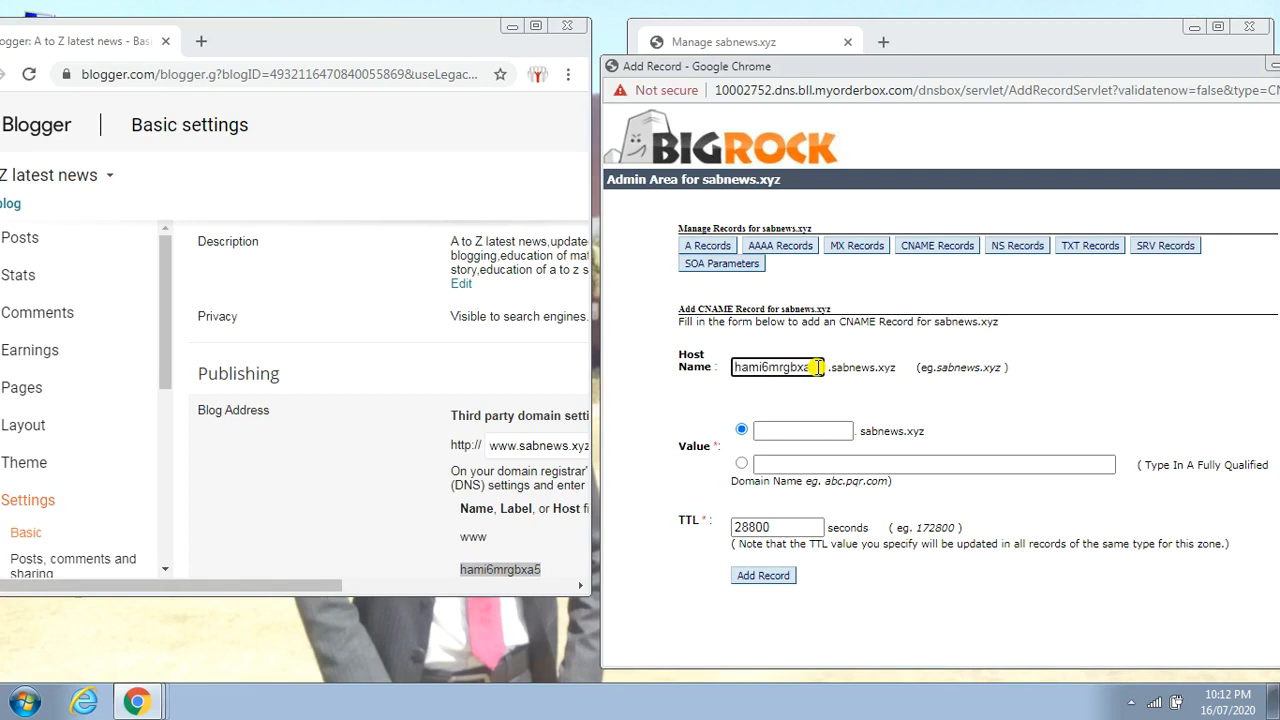
{"action": "left_click", "coordinate": [741, 462]}
{"action": "left_click", "coordinate": [766, 464]}
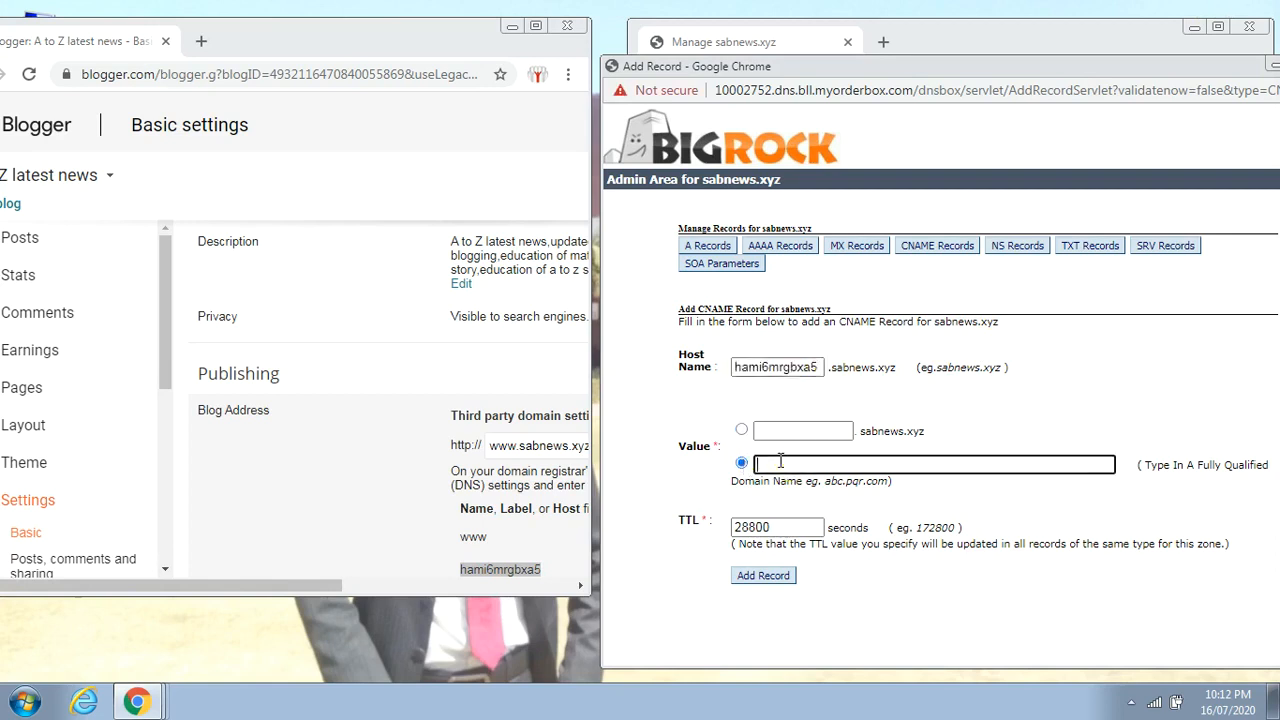
Copy the complete googlehosted.com destination from the second row of Blogger's CNAME table and return to the BigRock record form
{"action": "left_click", "coordinate": [405, 36]}
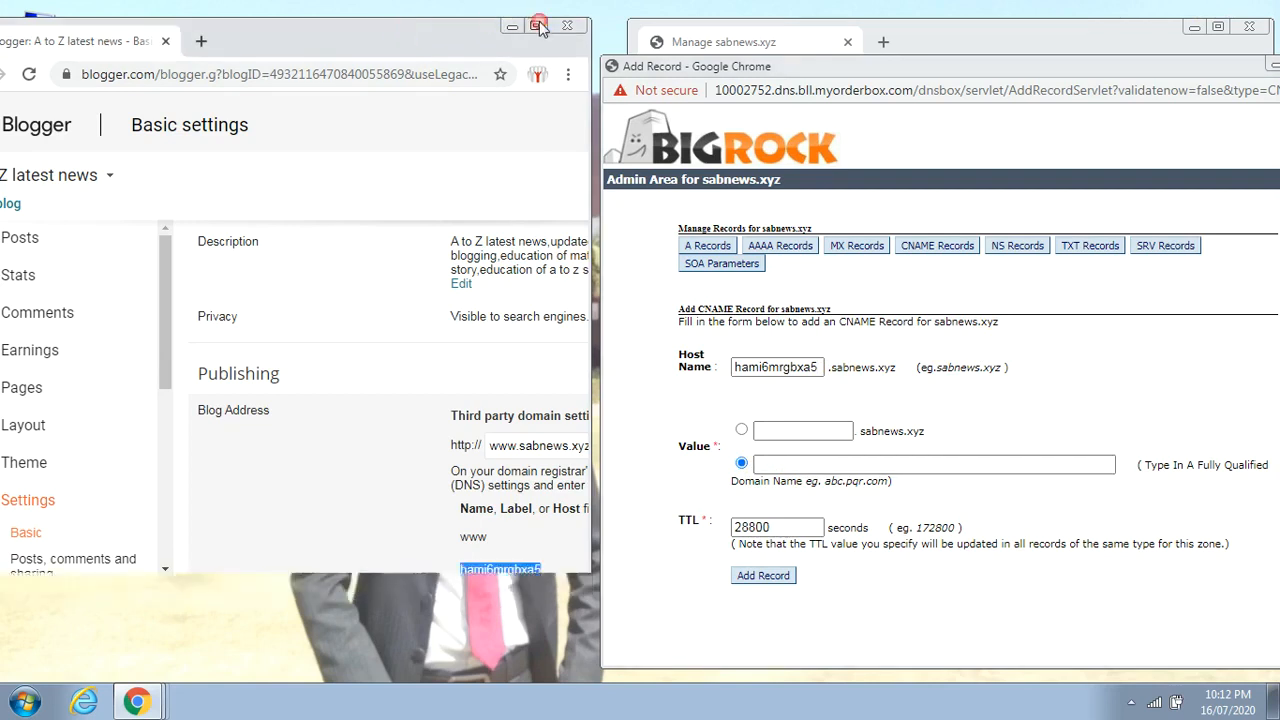
{"action": "left_click", "coordinate": [537, 26]}
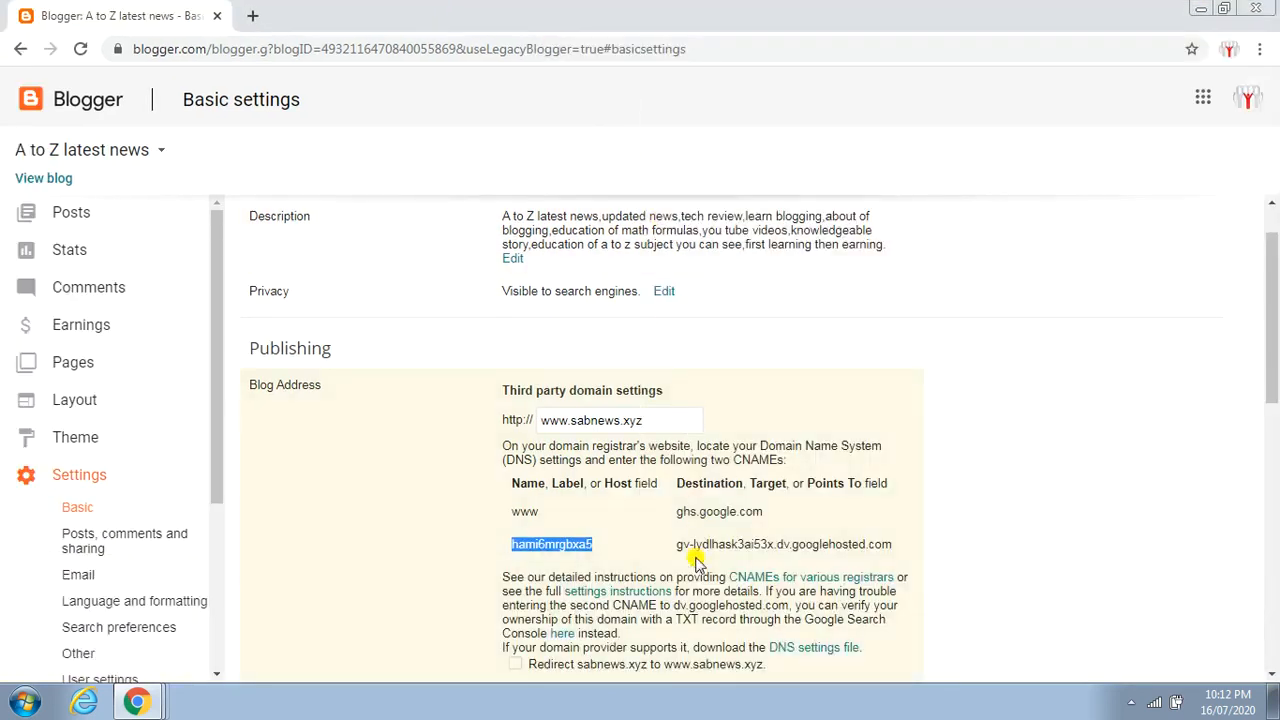
{"action": "left_click_drag", "start_coordinate": [680, 544], "coordinate": [880, 543]}
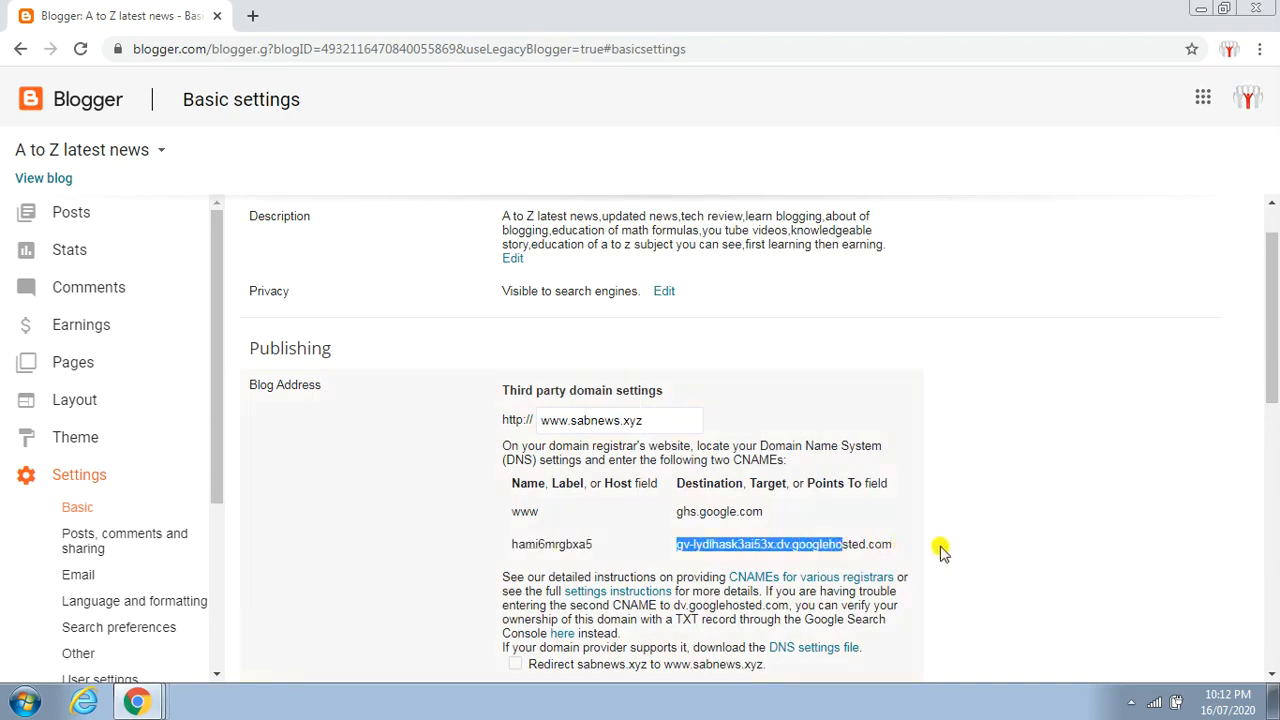
{"action": "left_click", "coordinate": [665, 544]}
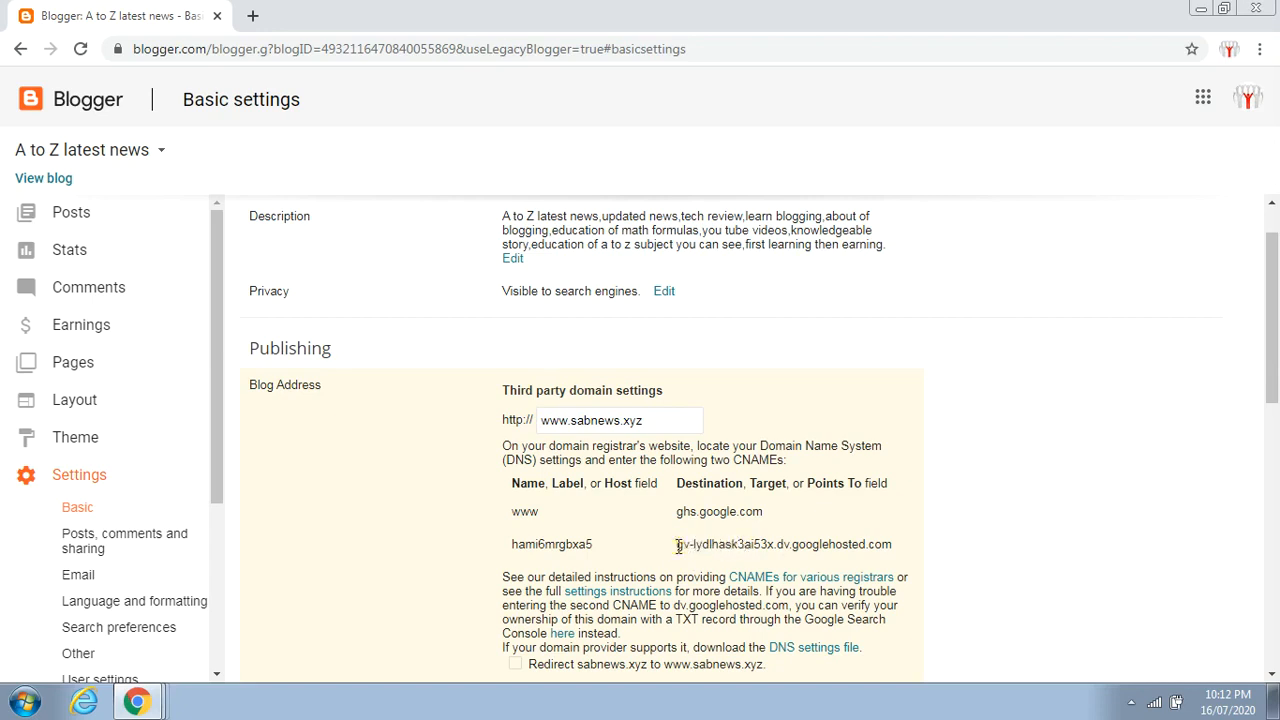
{"action": "left_click_drag", "start_coordinate": [679, 545], "coordinate": [893, 560]}
{"action": "key", "text": "ctrl+c"}
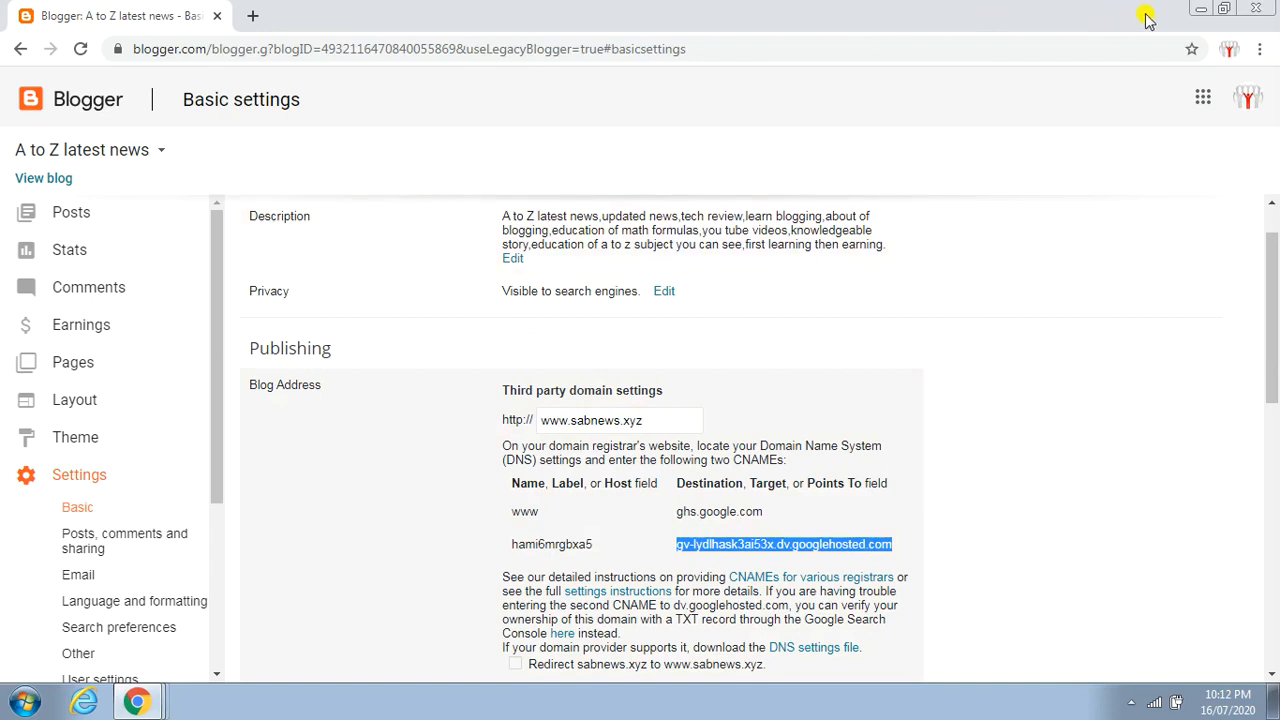
{"action": "left_click", "coordinate": [1229, 9]}
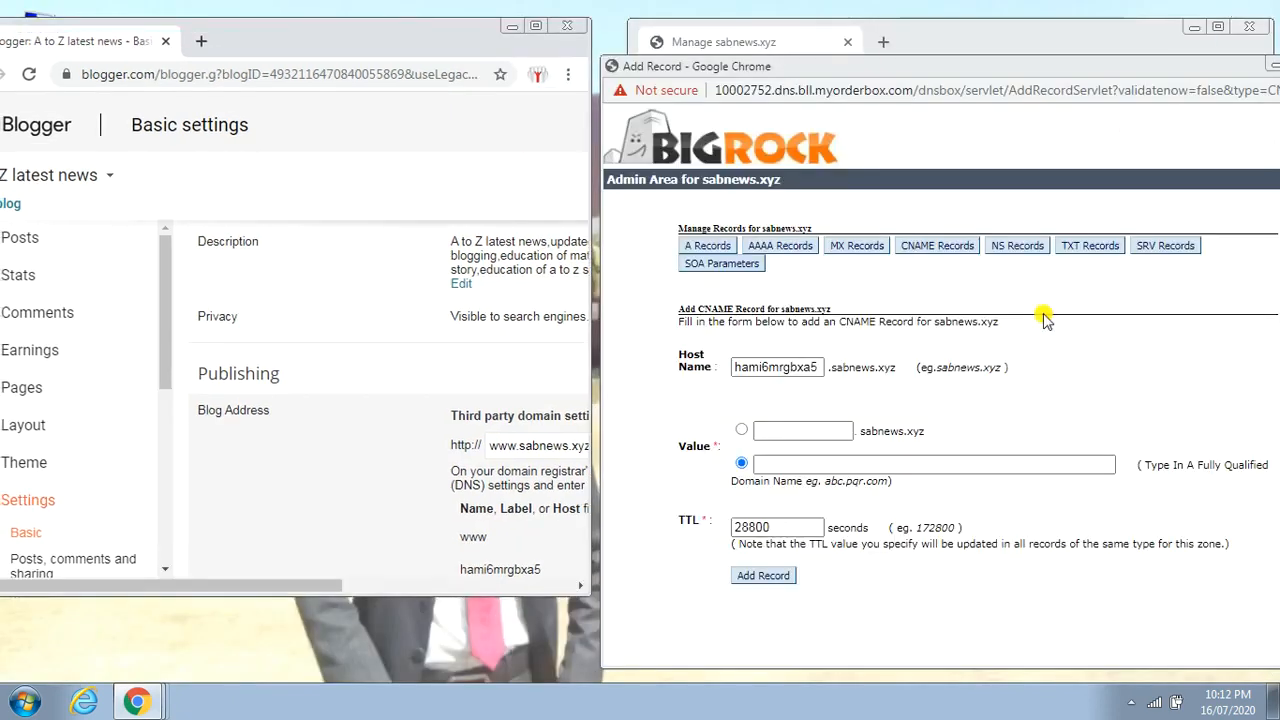
Paste the googlehosted.com destination as the fully qualified value and add the second CNAME record
{"action": "left_click", "coordinate": [953, 458]}
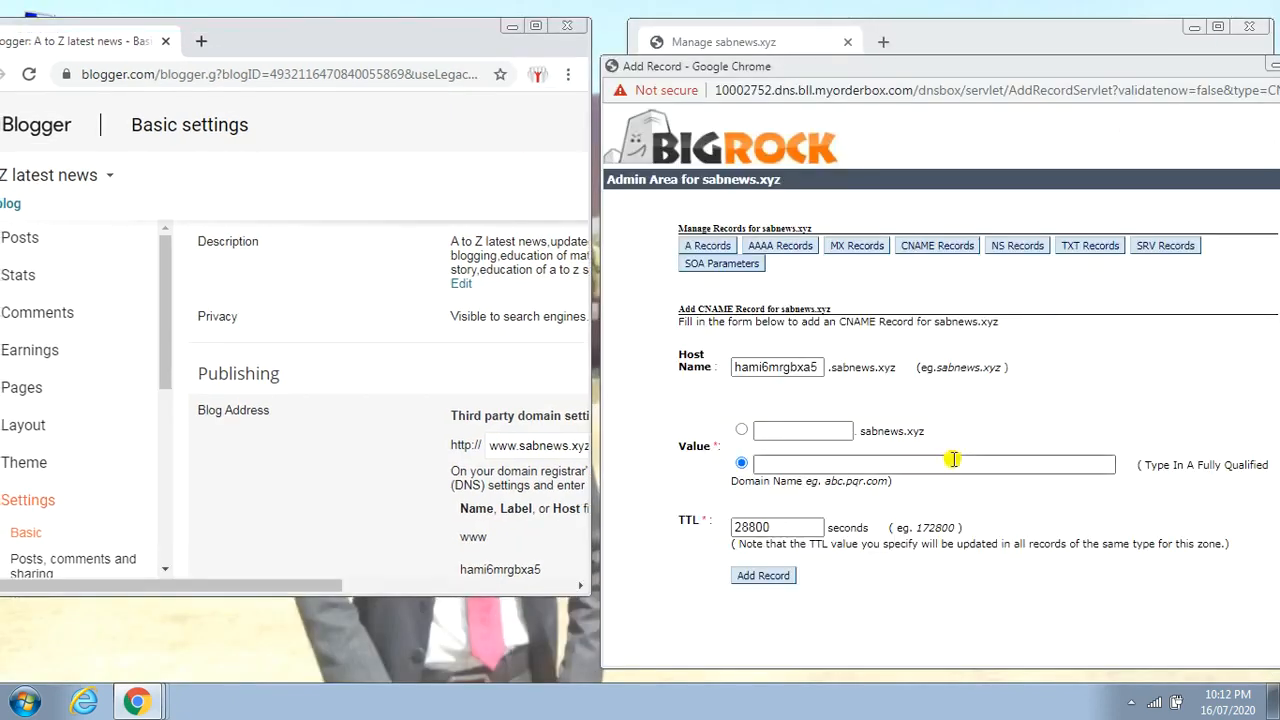
{"action": "key", "text": "ctrl+v"}
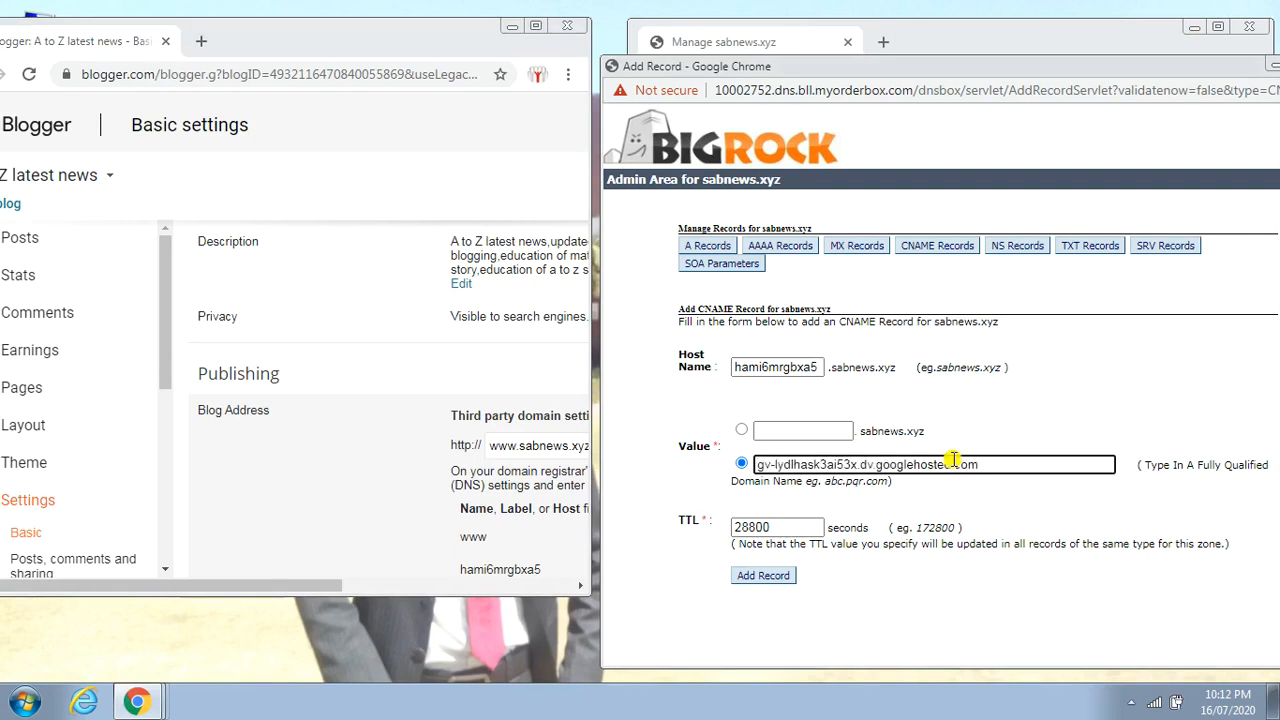
{"action": "left_click", "coordinate": [781, 578]}
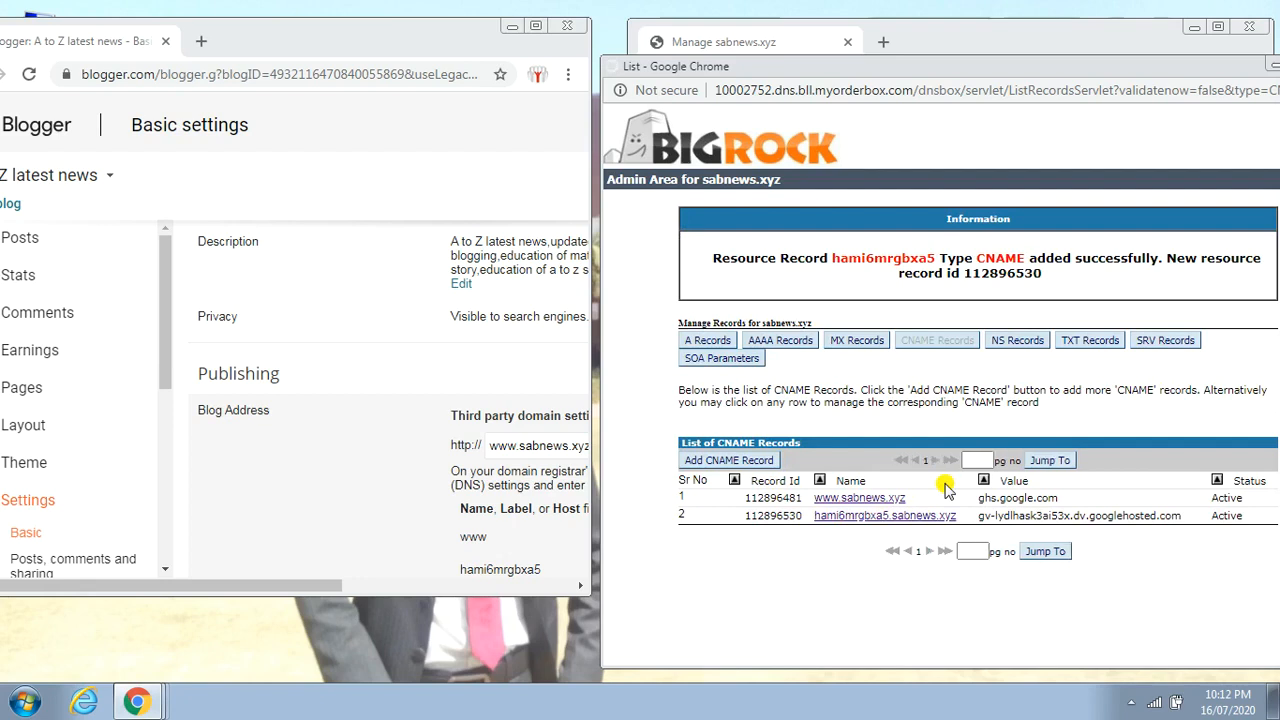
Show the A records of sabnews.xyz and start a new A record at its destination IPv4 address
{"action": "left_click", "coordinate": [712, 344]}
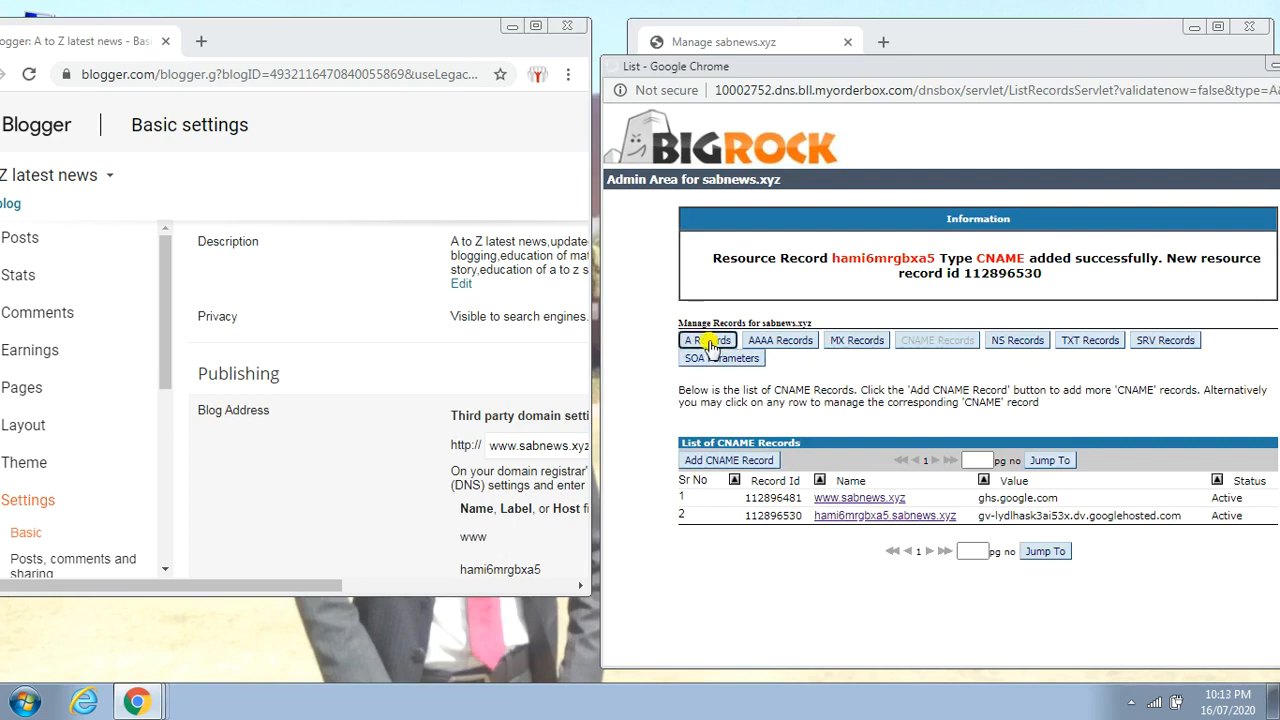
{"action": "left_click", "coordinate": [721, 379]}
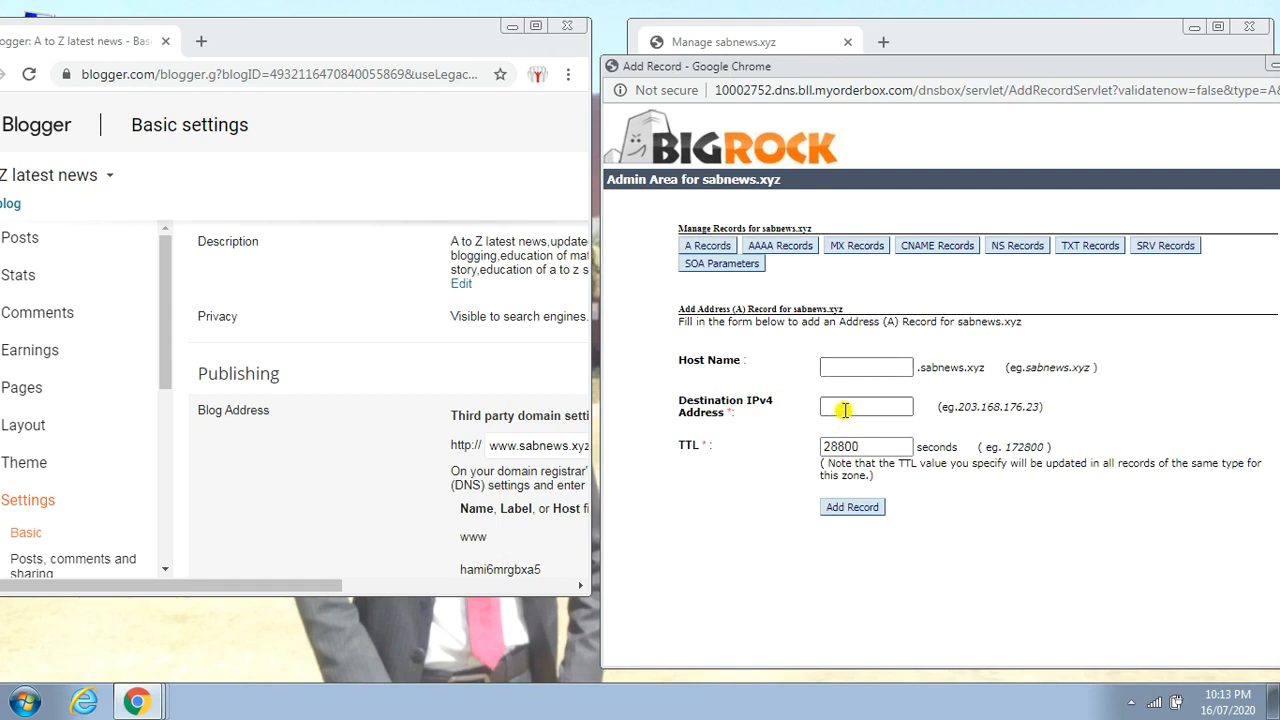
{"action": "left_click", "coordinate": [845, 409]}
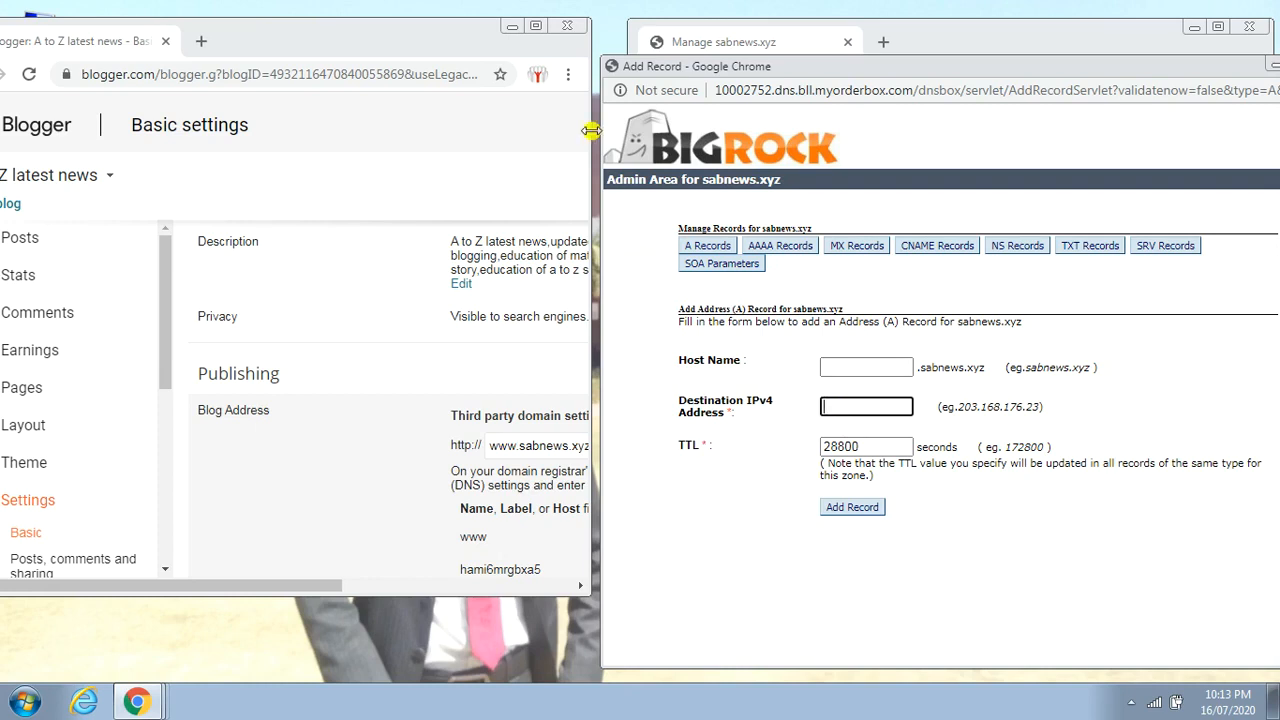
Open the settings instructions linked in Blogger's third party domain settings and find the Google IPs for the four A records
{"action": "left_click", "coordinate": [540, 25]}
{"action": "left_click", "coordinate": [540, 25]}
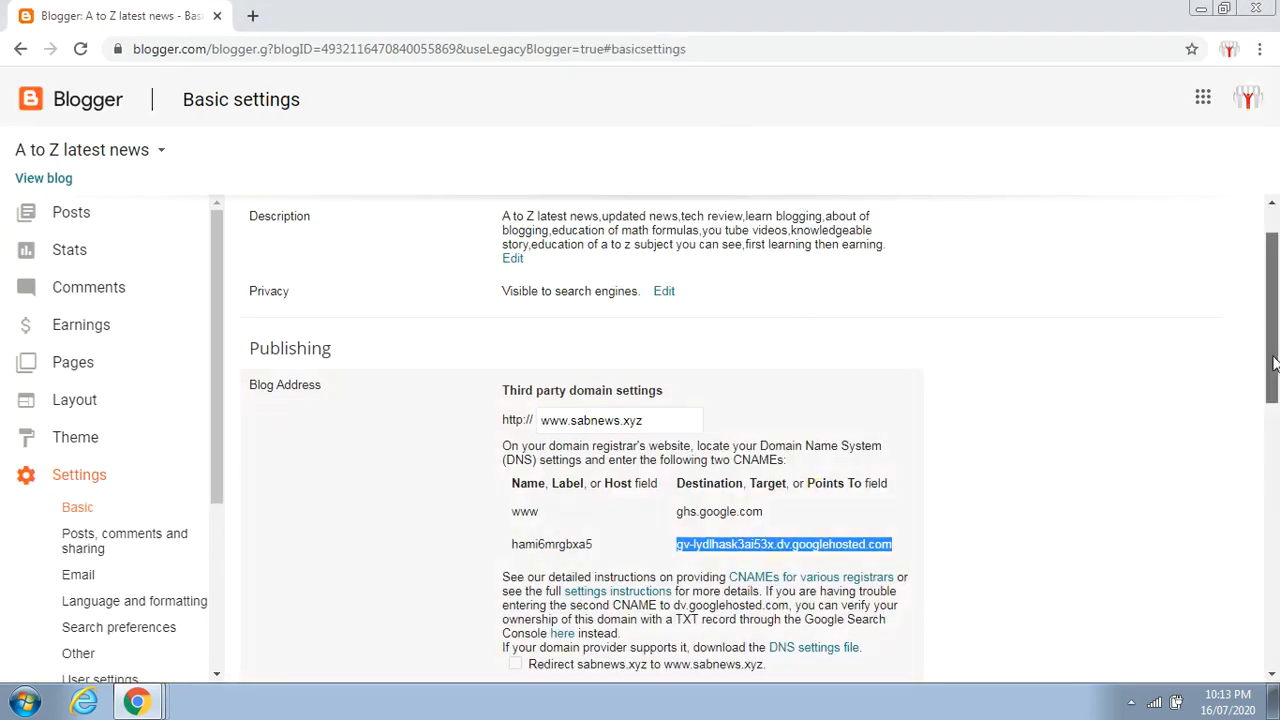
{"action": "left_click_drag", "start_coordinate": [1275, 348], "coordinate": [1275, 388]}
{"action": "left_click", "coordinate": [1053, 465]}
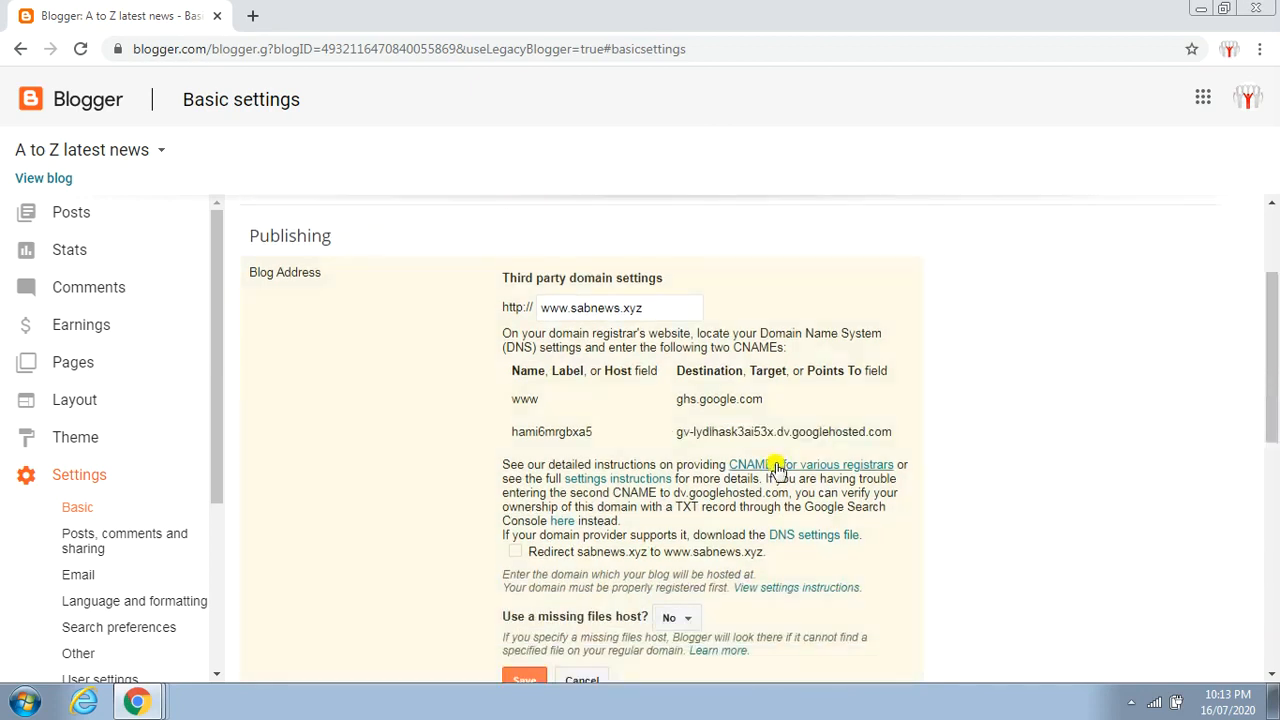
{"action": "left_click", "coordinate": [617, 480]}
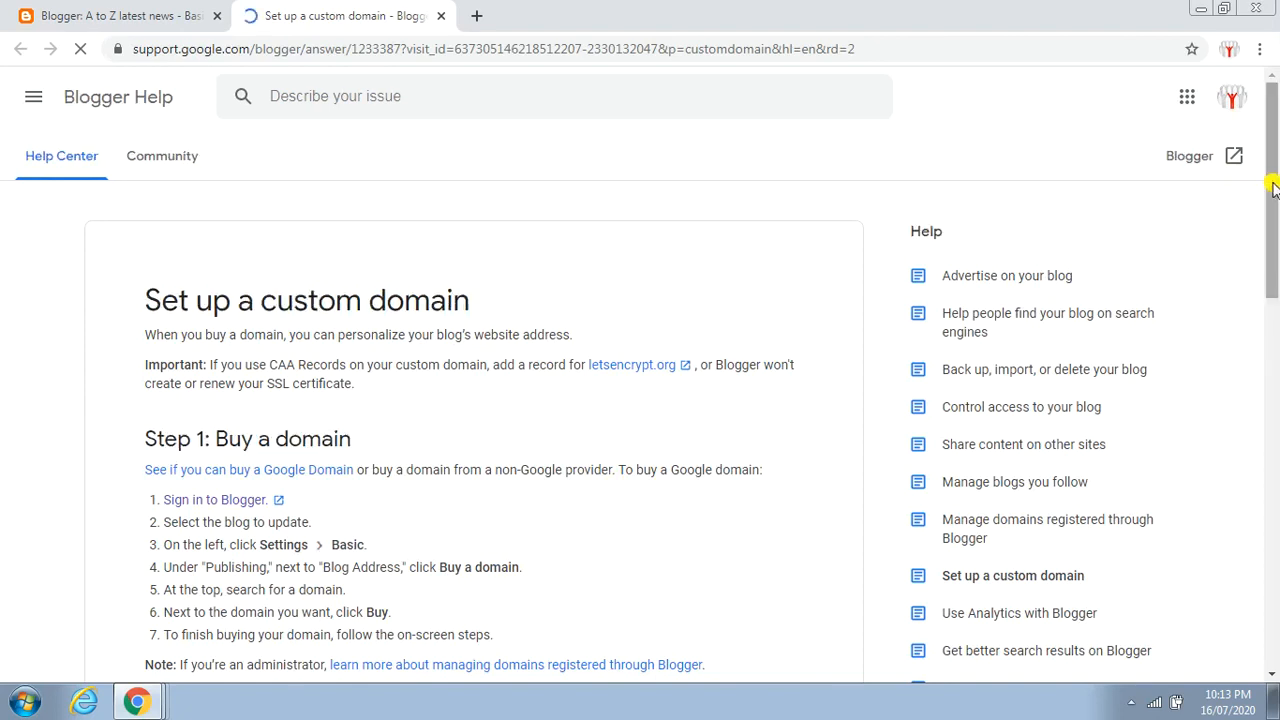
{"action": "scroll", "coordinate": [1266, 185], "scroll_direction": "down", "scroll_amount": 1}
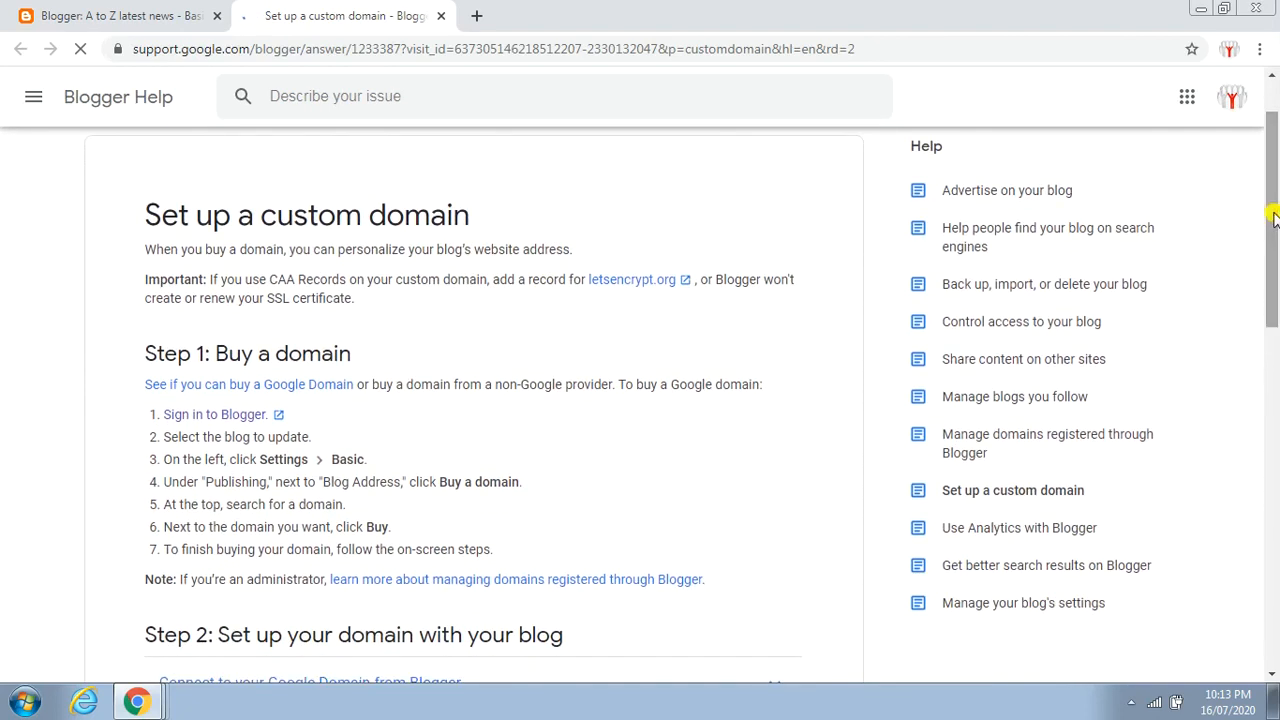
{"action": "left_click_drag", "start_coordinate": [1274, 214], "coordinate": [1277, 387]}
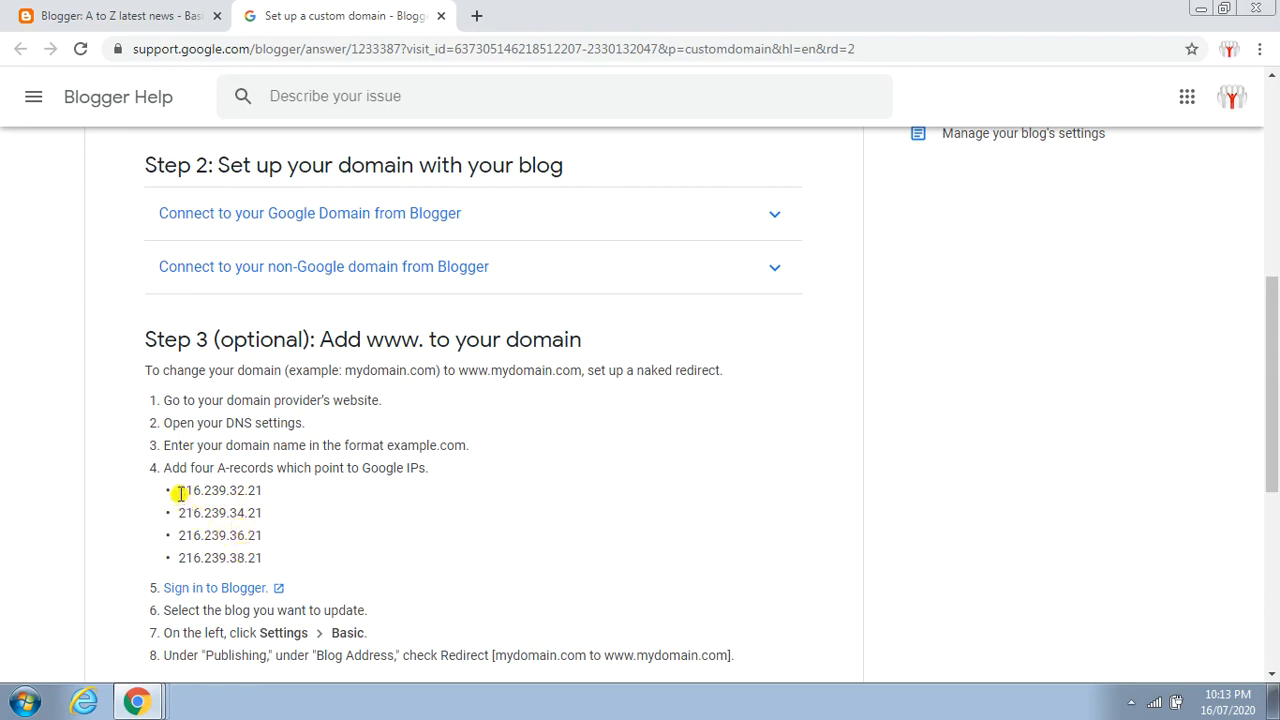
Copy the first Google IP, 216.239.32.21, and bring the BigRock A record form back to the front
{"action": "left_click_drag", "start_coordinate": [179, 493], "coordinate": [302, 502]}
{"action": "key", "text": "ctrl+c"}
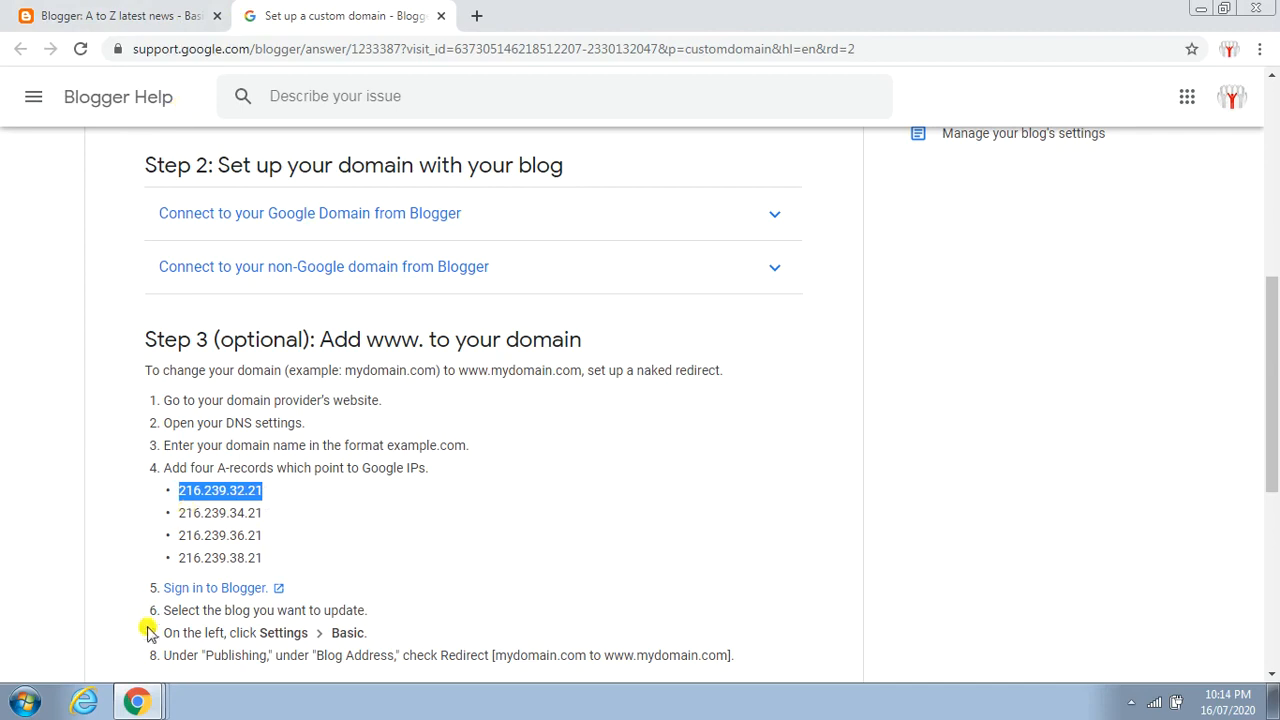
{"action": "left_click", "coordinate": [138, 700]}
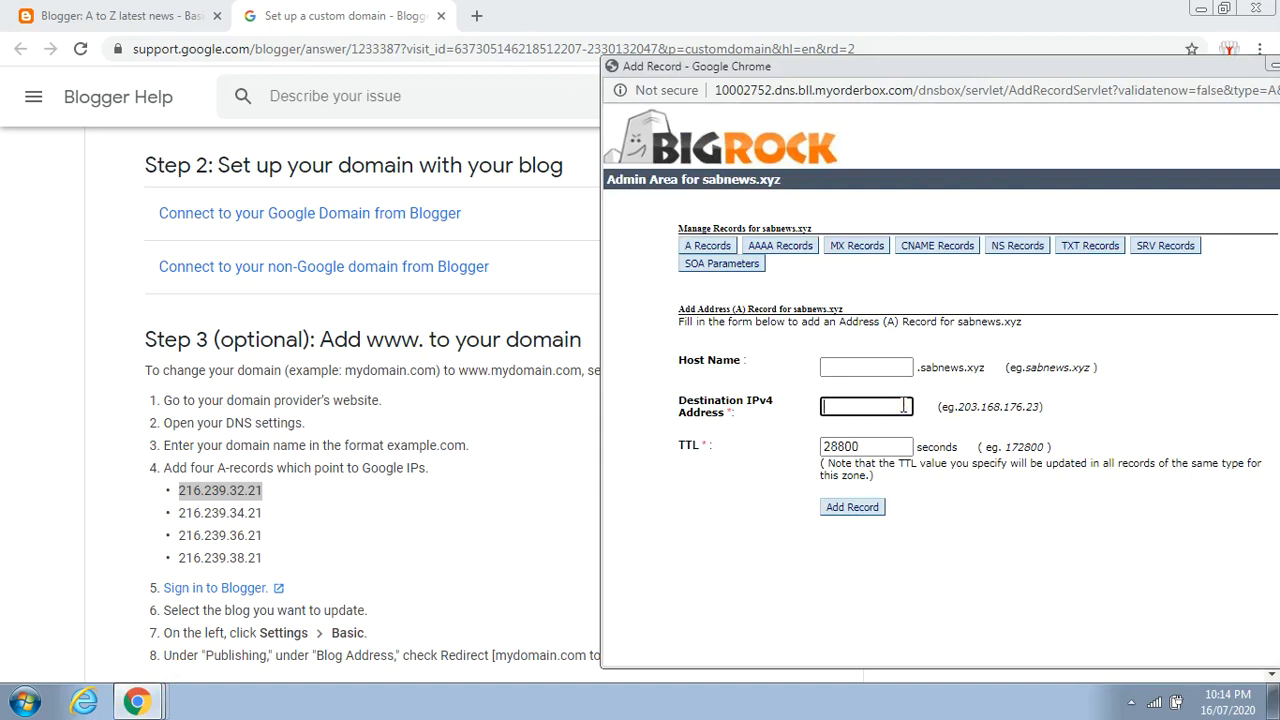
Add the first A record with destination IPv4 address 216.239.32.21 and a TTL of 144000 seconds, leaving the host name blank
{"action": "key", "text": "ctrl+v"}
{"action": "left_click", "coordinate": [884, 443]}
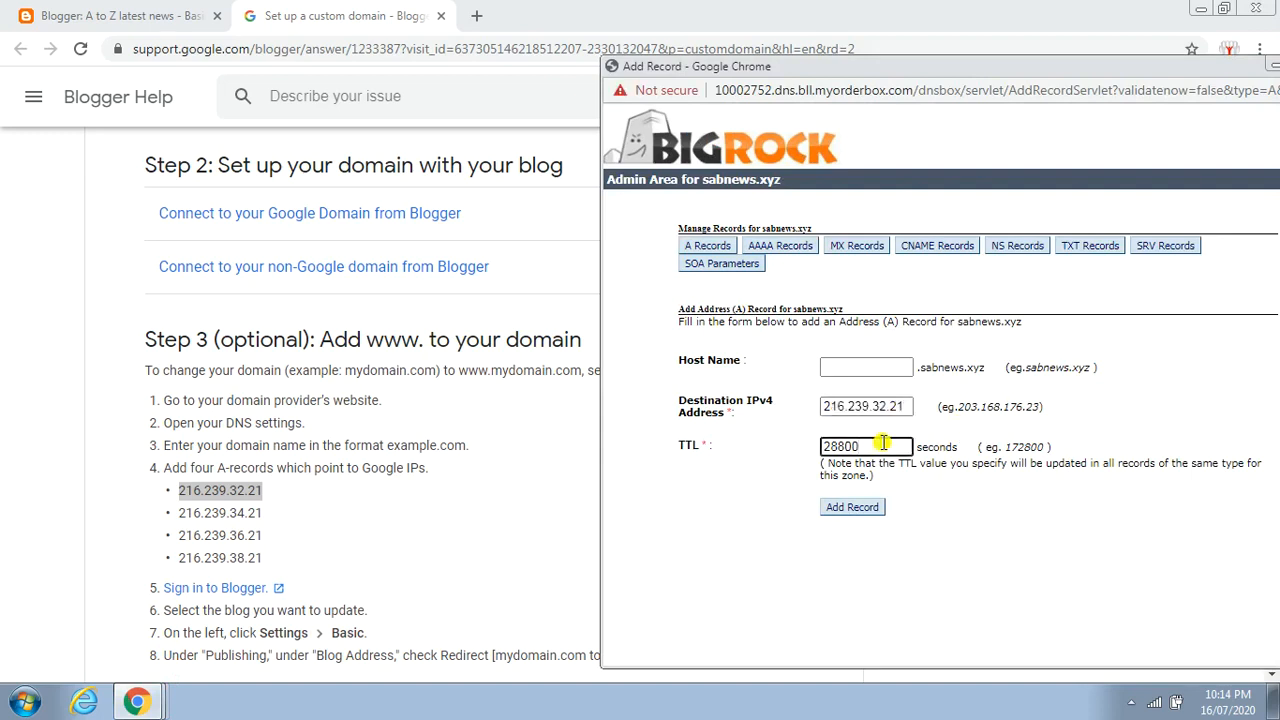
{"action": "key", "text": "BackSpace"}
{"action": "key", "text": "BackSpace"}
{"action": "key", "text": "BackSpace"}
{"action": "key", "text": "BackSpace"}
{"action": "type", "text": "144000"}
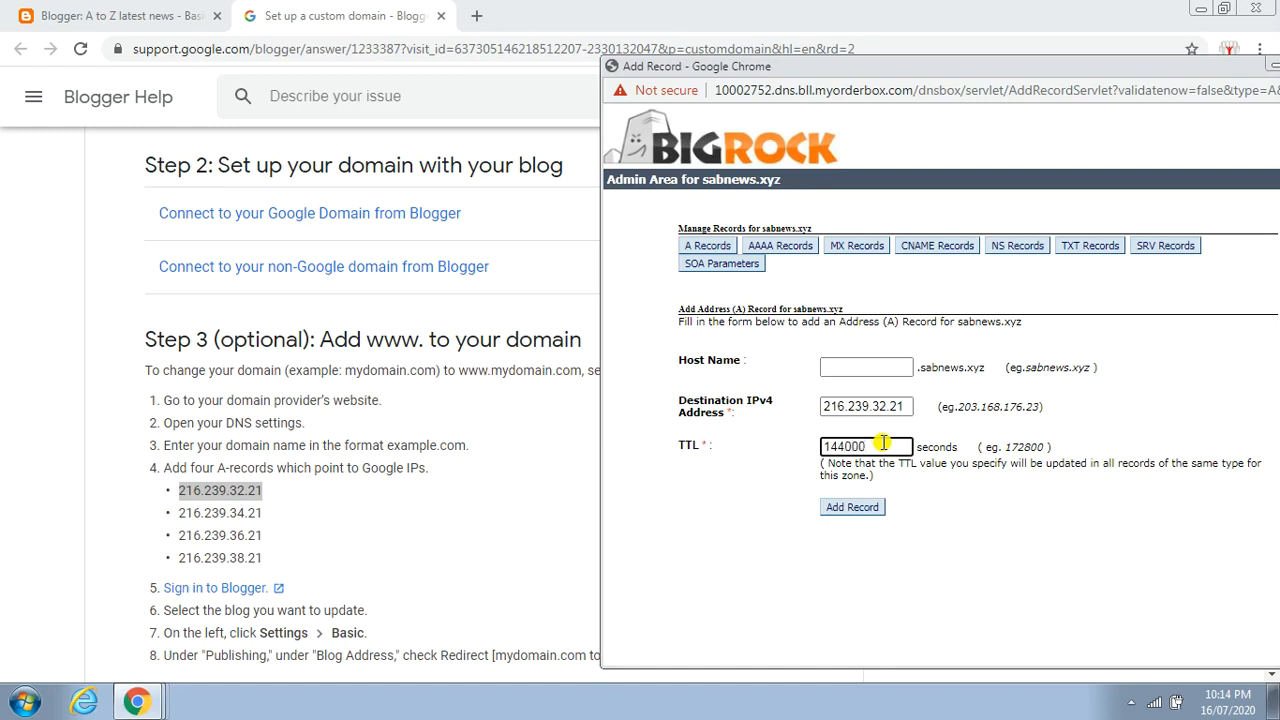
{"action": "left_click", "coordinate": [855, 510]}
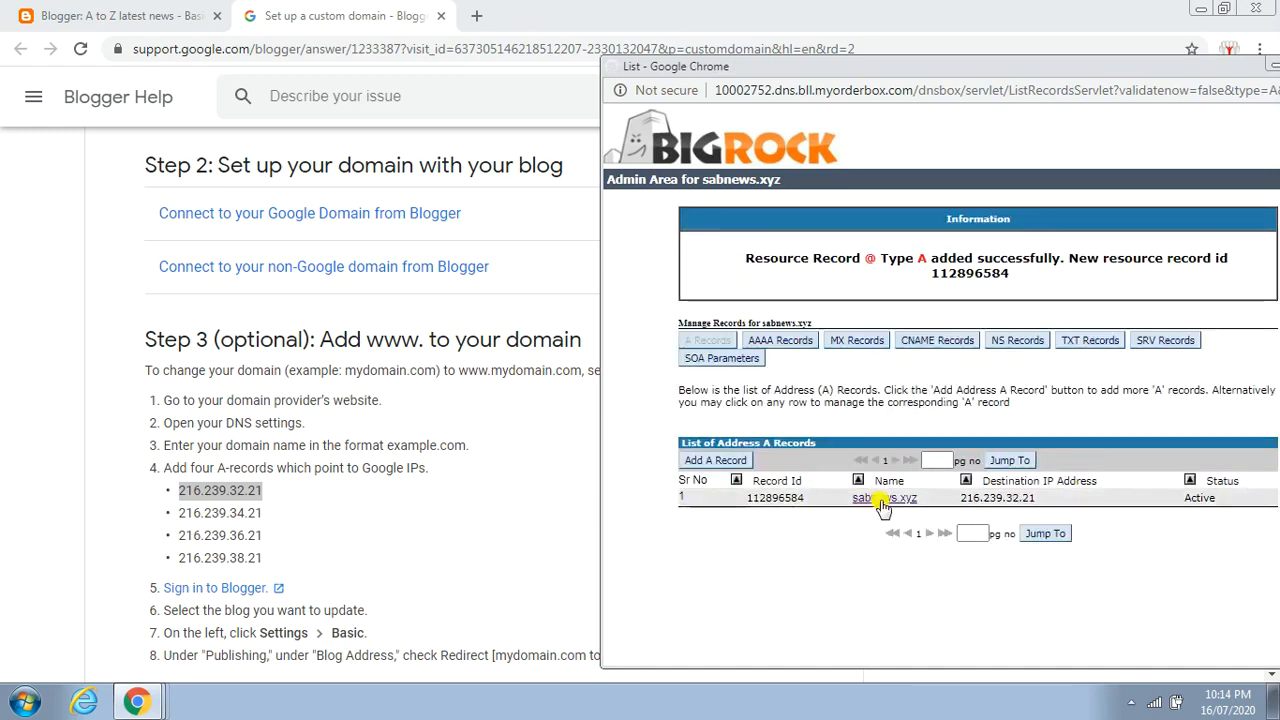
Add a second A record for sabnews.xyz pointing to 216.239.34.21
{"action": "left_click", "coordinate": [723, 466]}
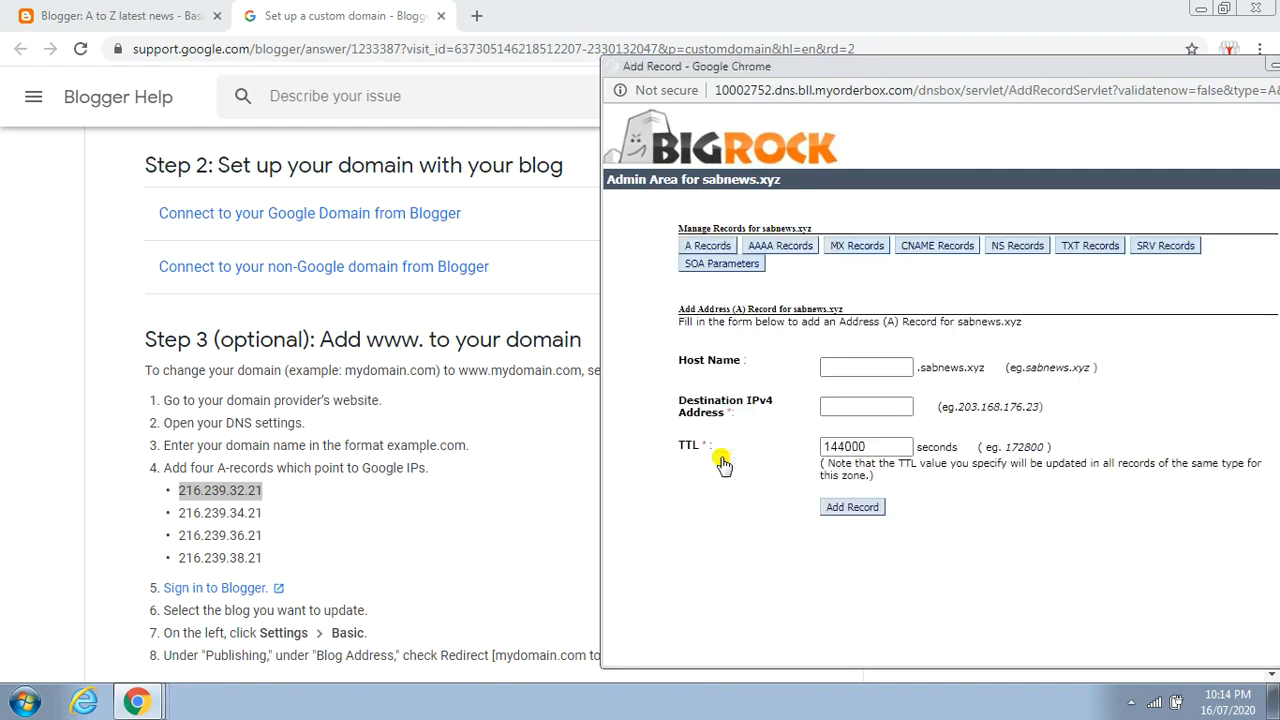
{"action": "left_click", "coordinate": [840, 408]}
{"action": "key", "text": "ctrl+v"}
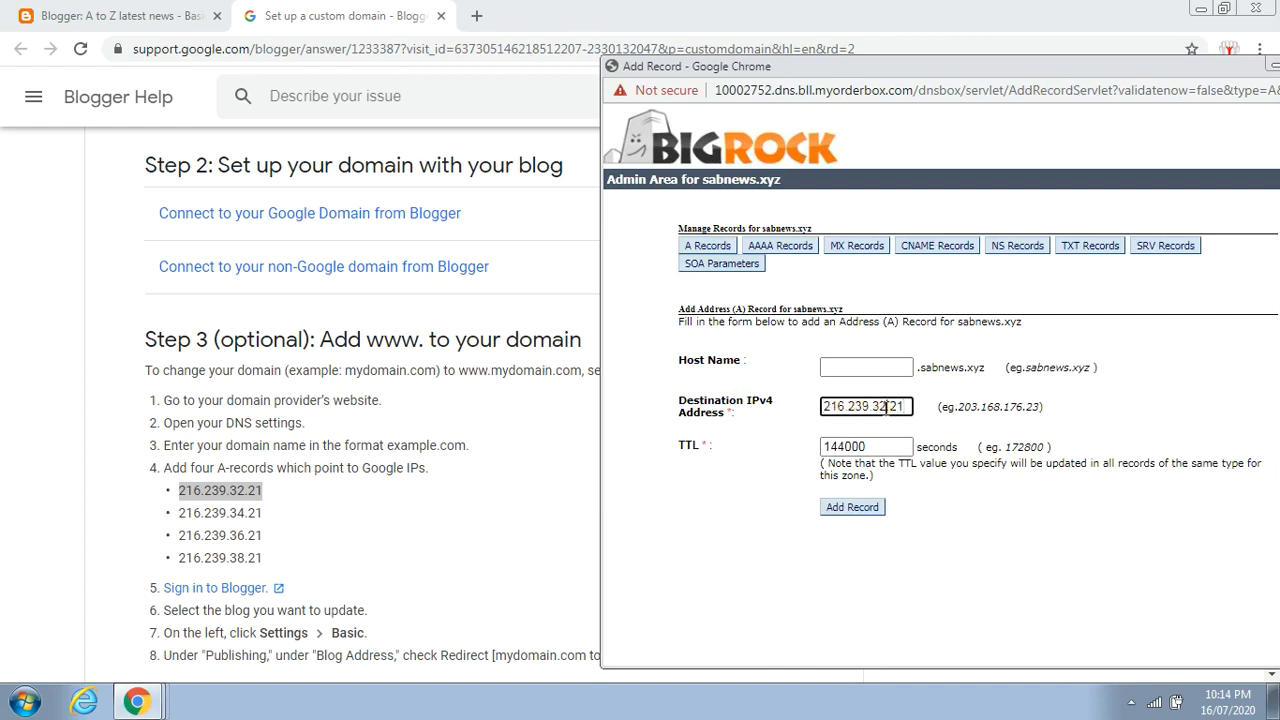
{"action": "left_click", "coordinate": [886, 407]}
{"action": "key", "text": "BackSpace"}
{"action": "type", "text": "4"}
{"action": "left_click", "coordinate": [856, 508]}
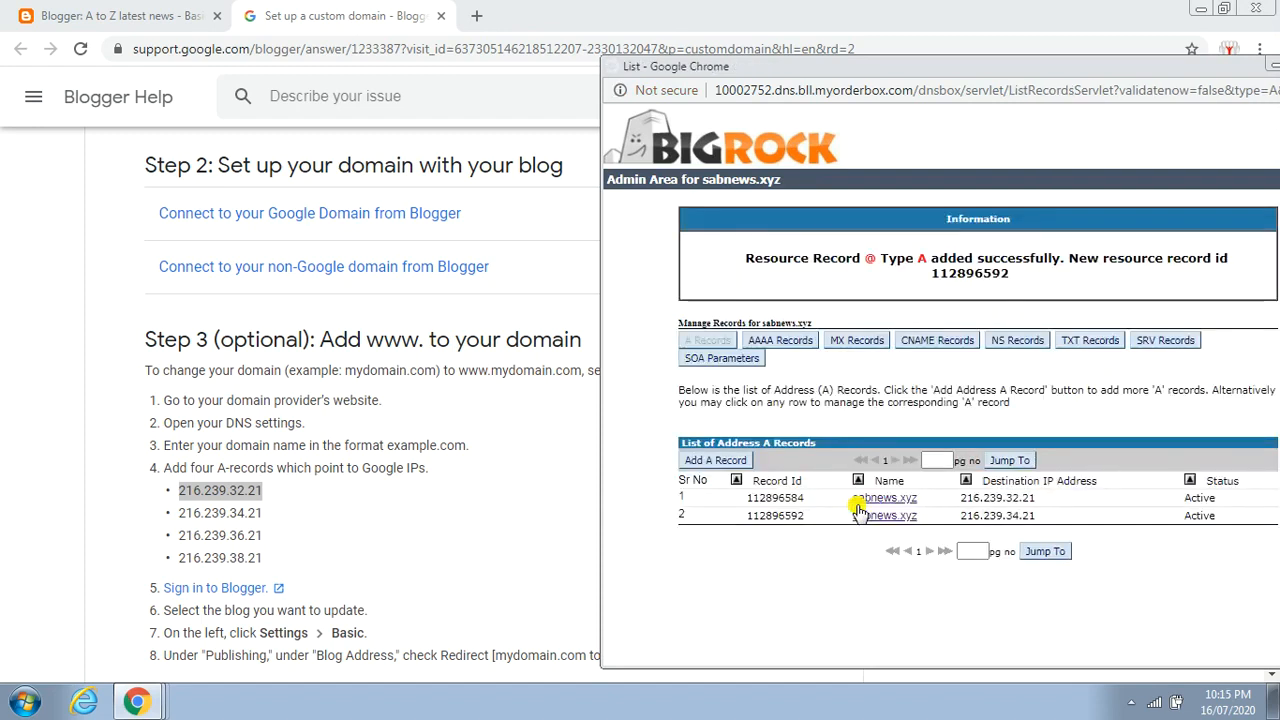
Add a third A record for sabnews.xyz pointing to 216.239.36.21
{"action": "left_click", "coordinate": [721, 466]}
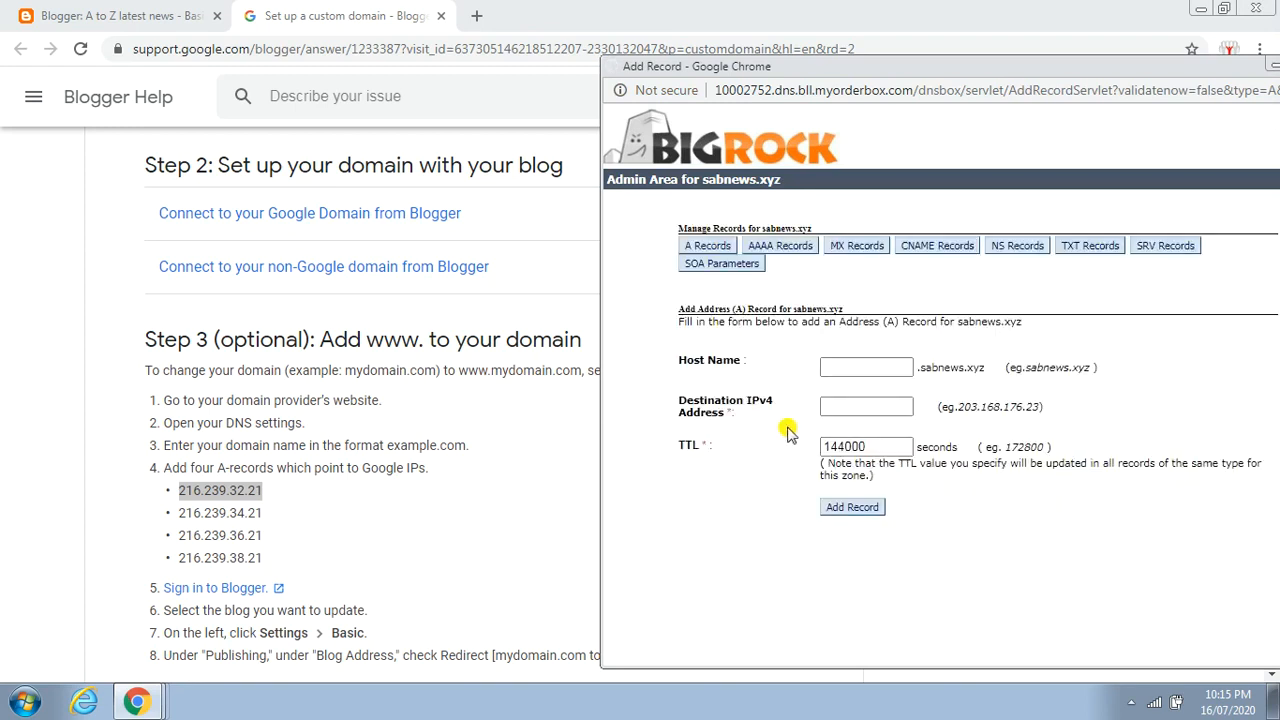
{"action": "left_click", "coordinate": [845, 403]}
{"action": "key", "text": "ctrl+v"}
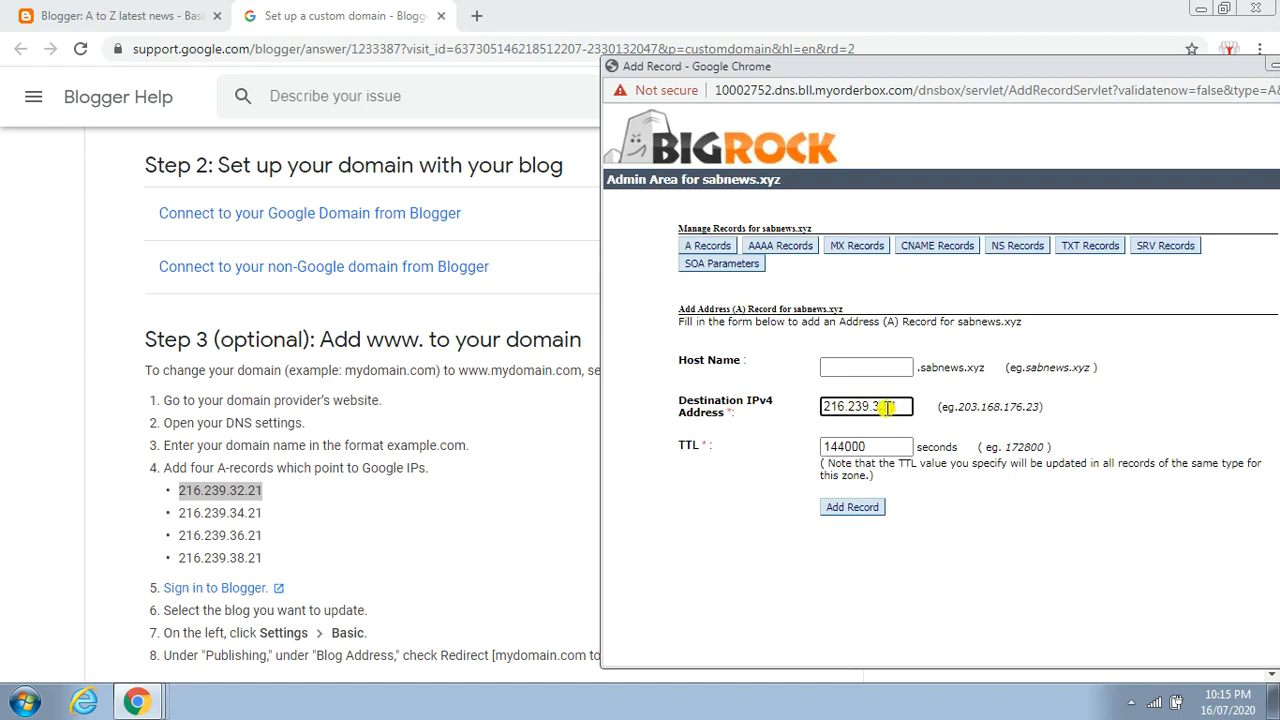
{"action": "type", "text": "6.21"}
{"action": "left_click", "coordinate": [862, 508]}
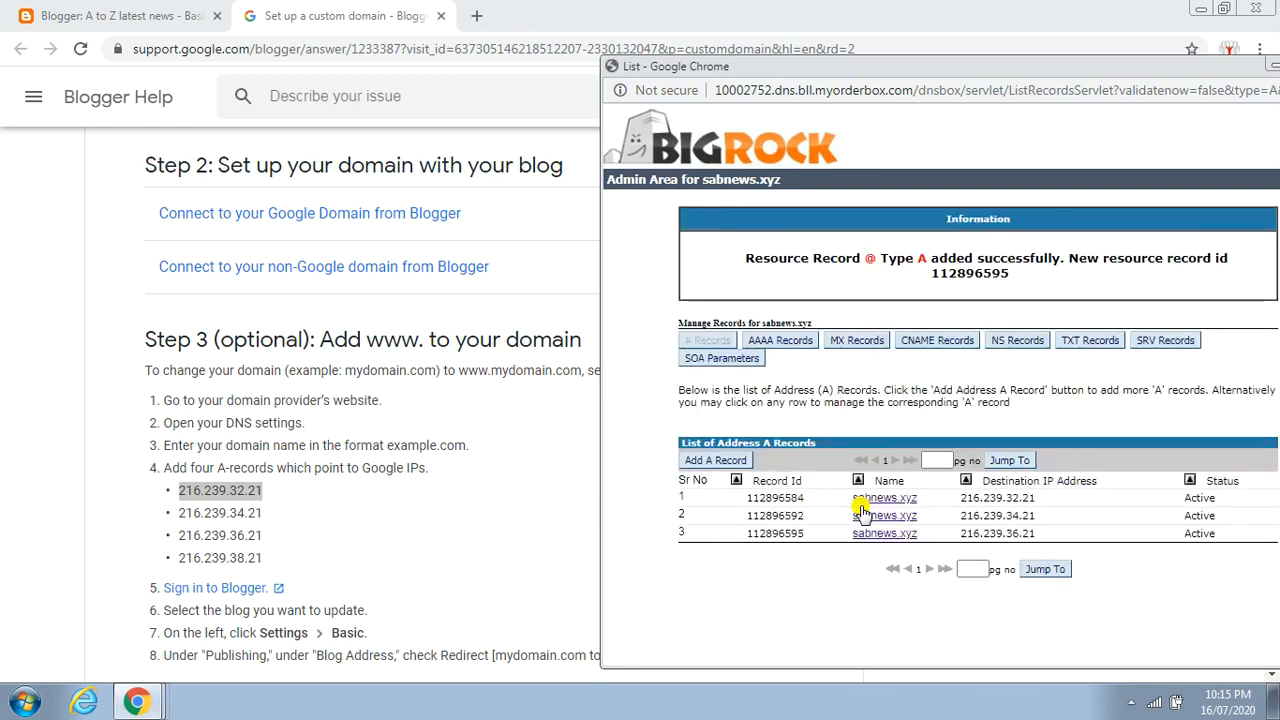
Add the fourth A record for sabnews.xyz pointing to 216.239.38.21
{"action": "left_click", "coordinate": [718, 461]}
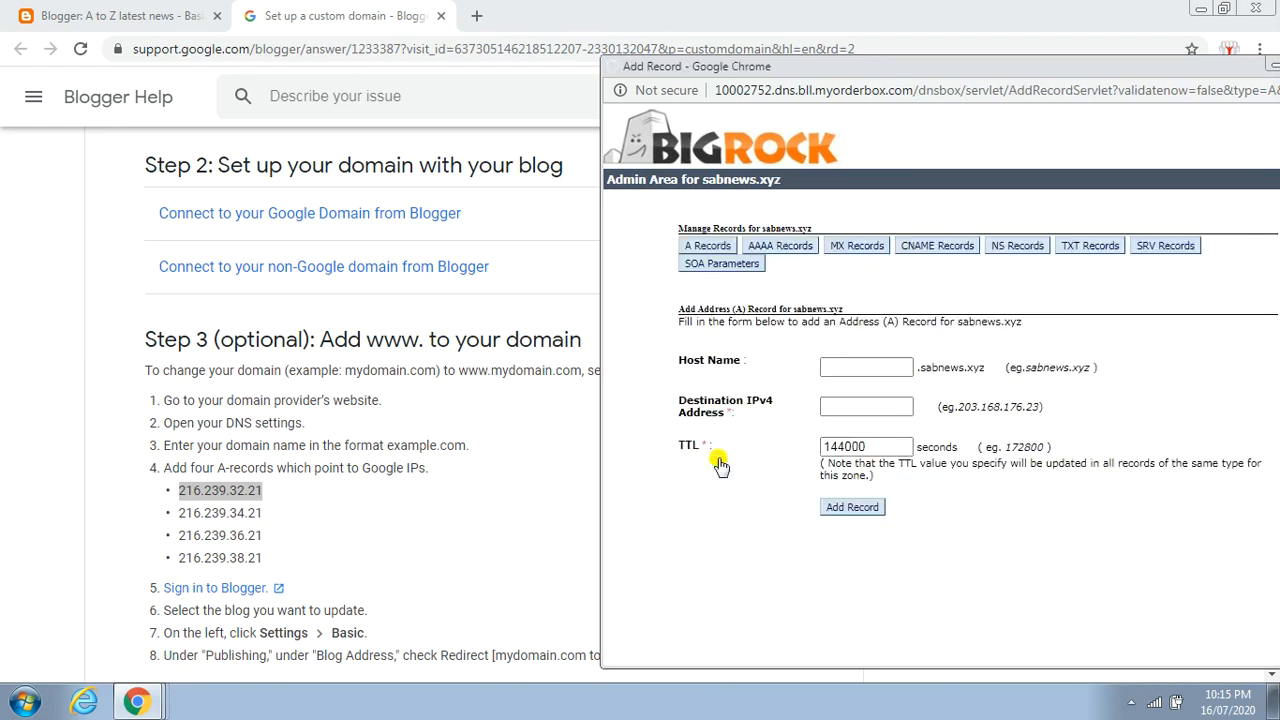
{"action": "left_click", "coordinate": [890, 404]}
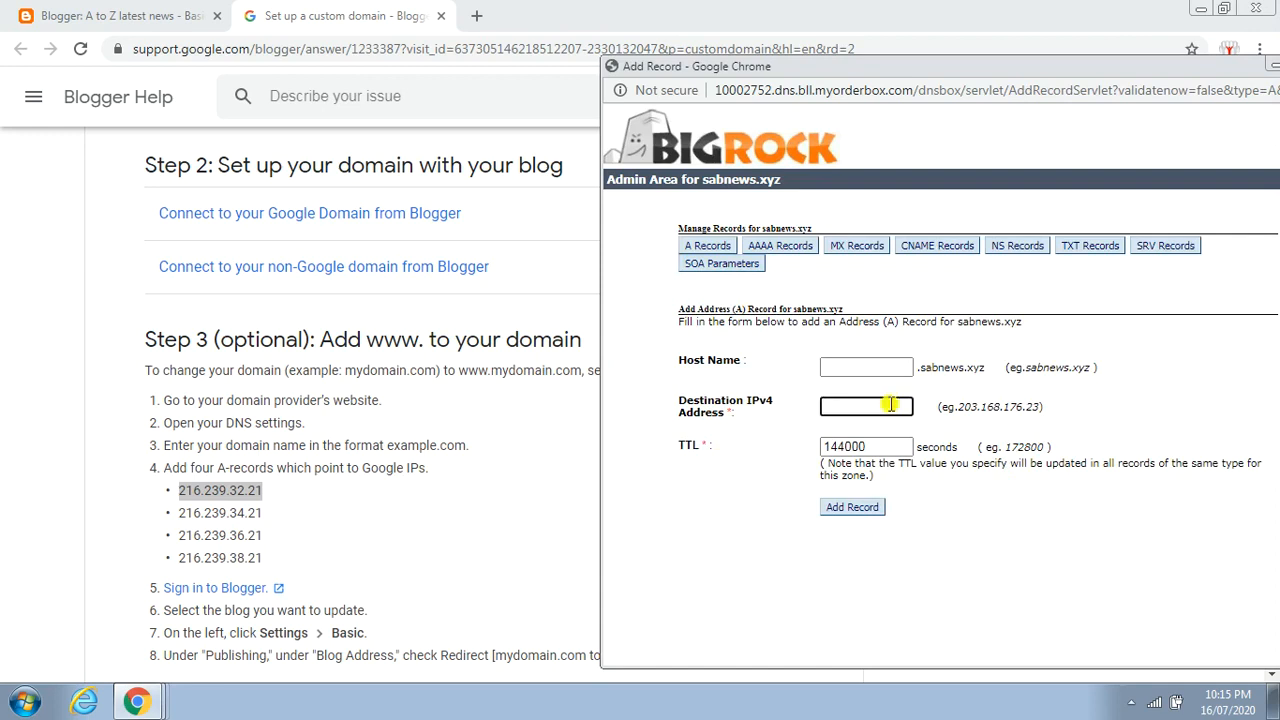
{"action": "type", "text": "216.239.32.21"}
{"action": "key", "text": "BackSpace"}
{"action": "key", "text": "BackSpace"}
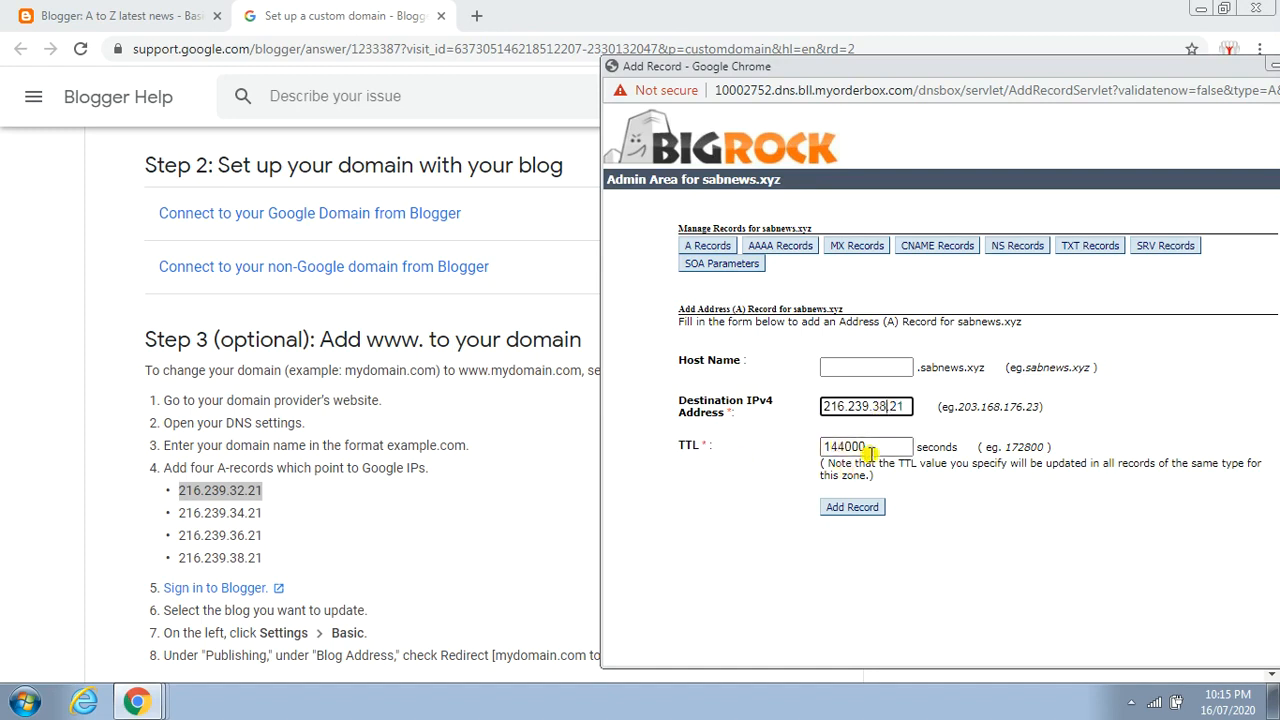
{"action": "left_click", "coordinate": [852, 507]}
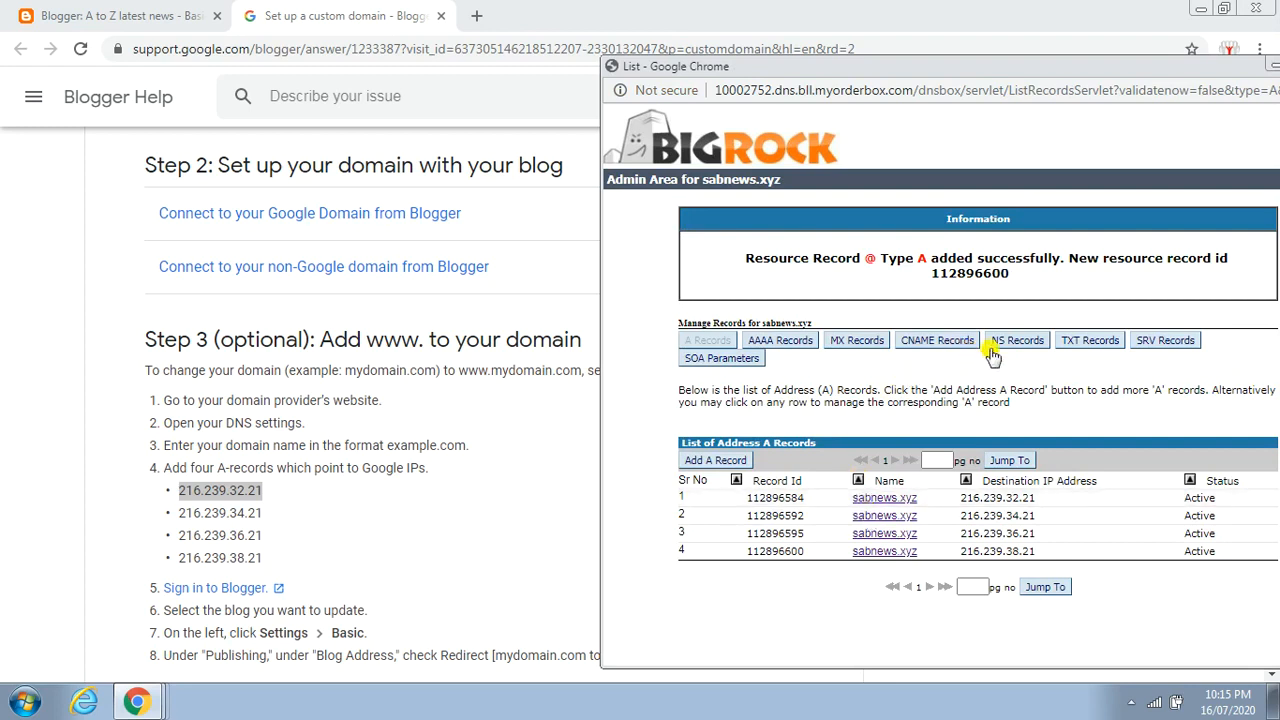
Review the list of CNAME records for sabnews.xyz and close the DNS management window
{"action": "left_click", "coordinate": [947, 341]}
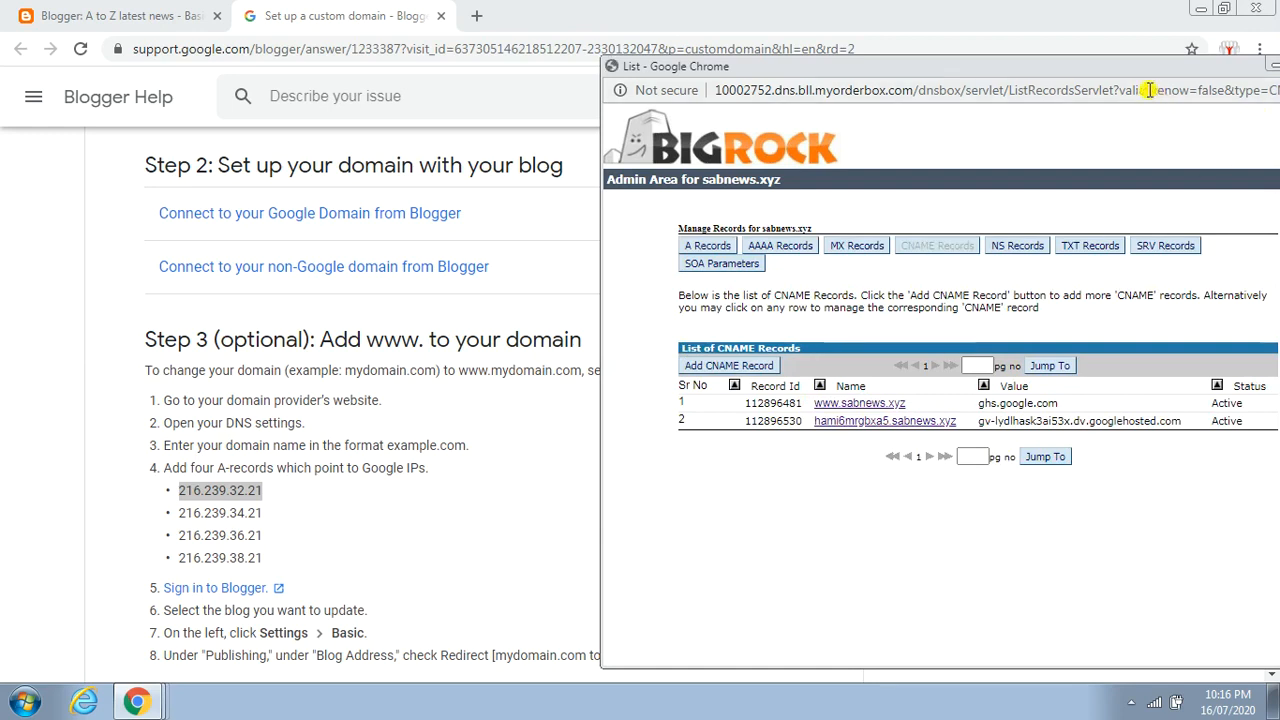
{"action": "left_click_drag", "start_coordinate": [1136, 70], "coordinate": [966, 61]}
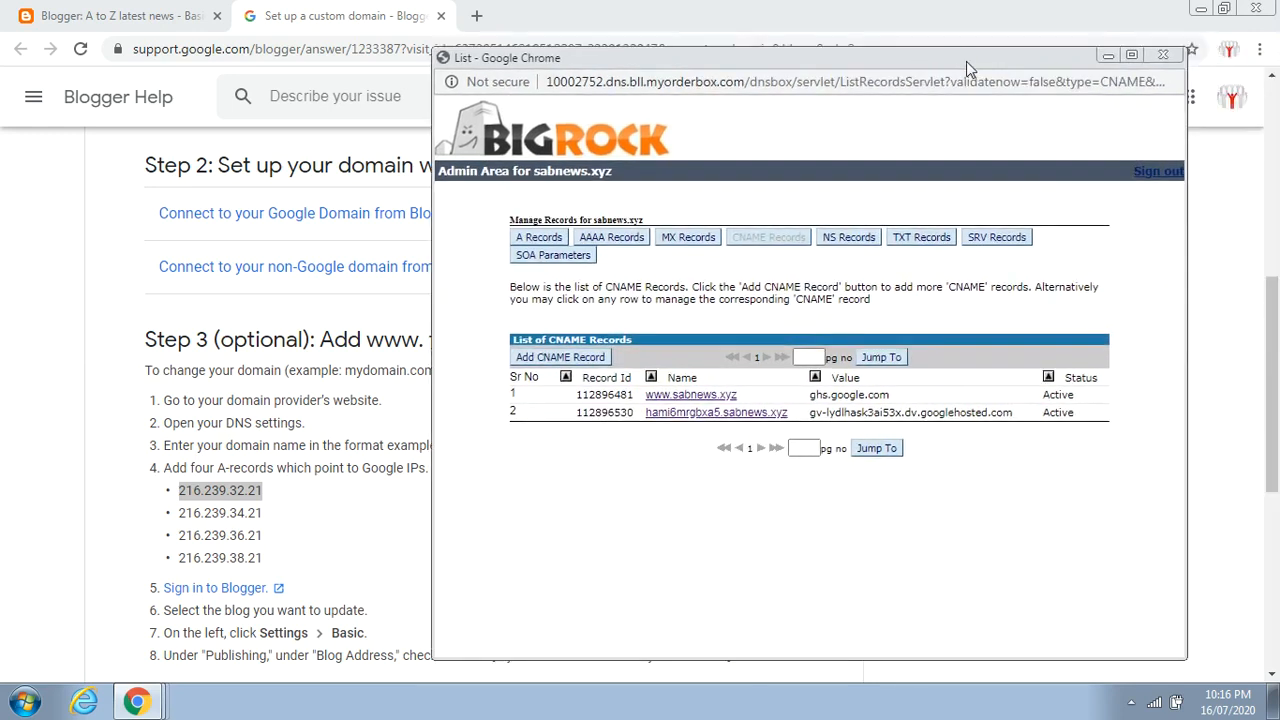
{"action": "left_click", "coordinate": [1158, 56]}
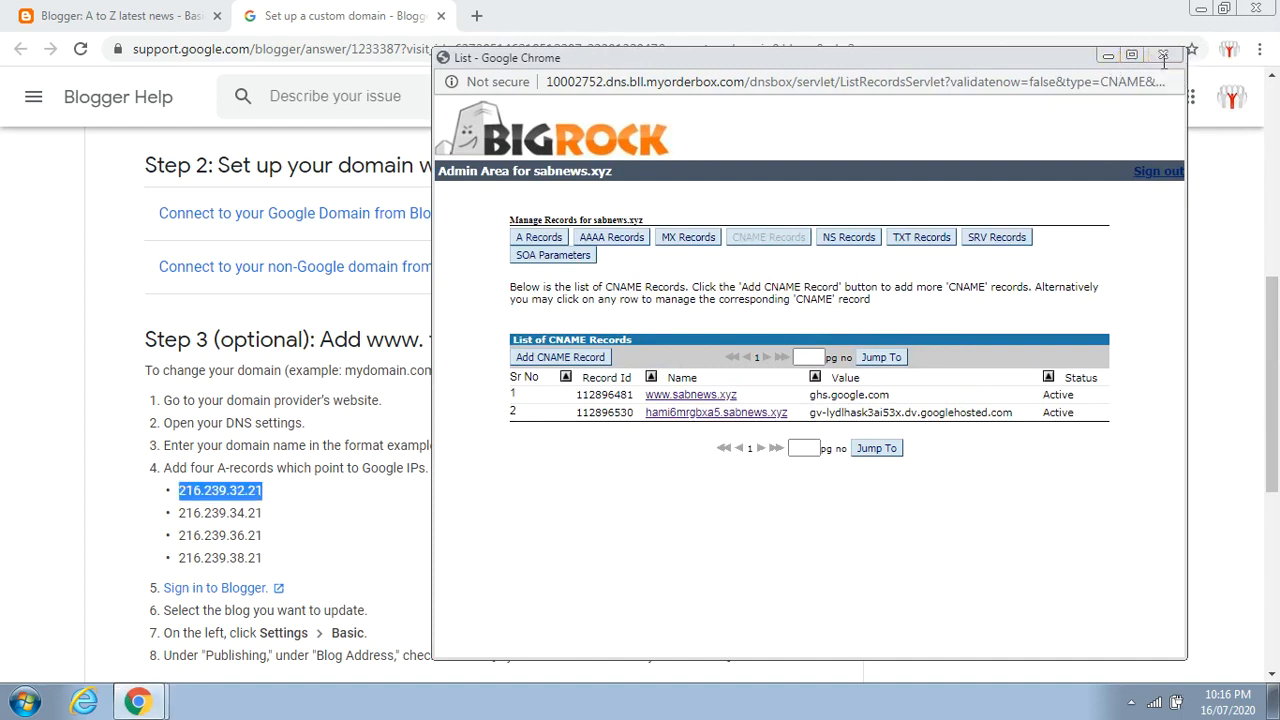
{"action": "left_click", "coordinate": [143, 12]}
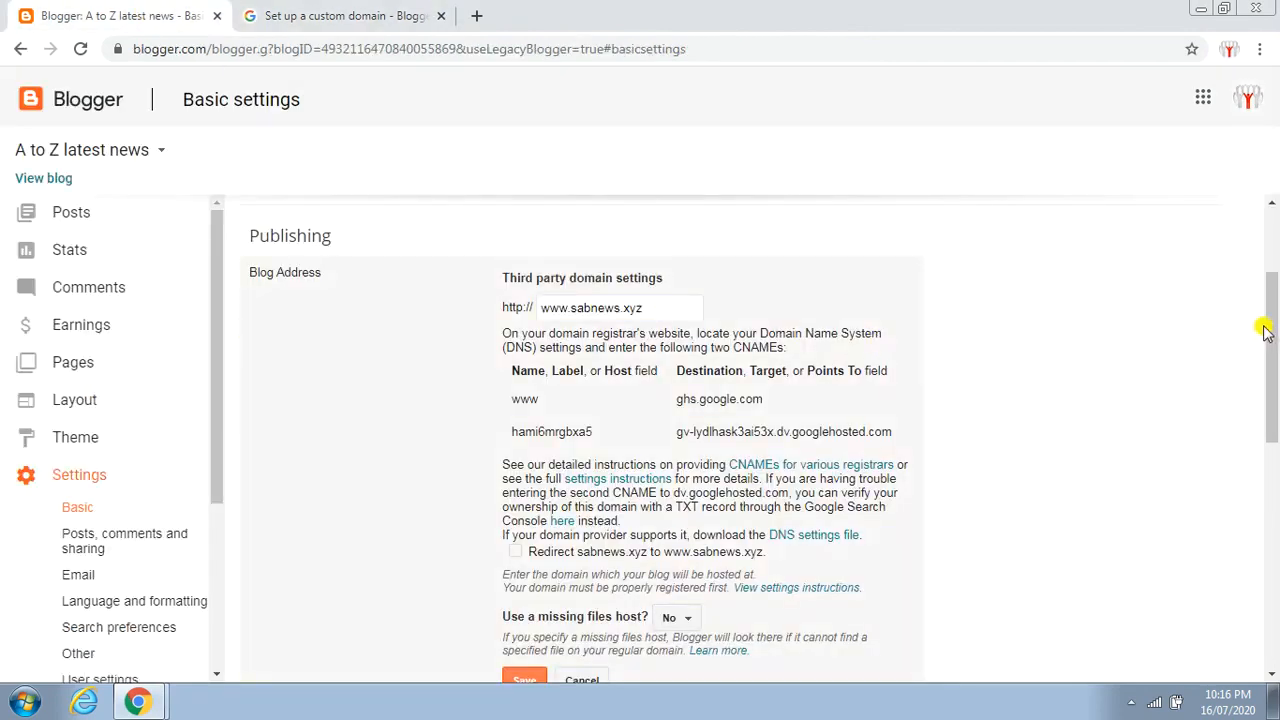
{"action": "left_click_drag", "start_coordinate": [1265, 323], "coordinate": [1260, 400]}
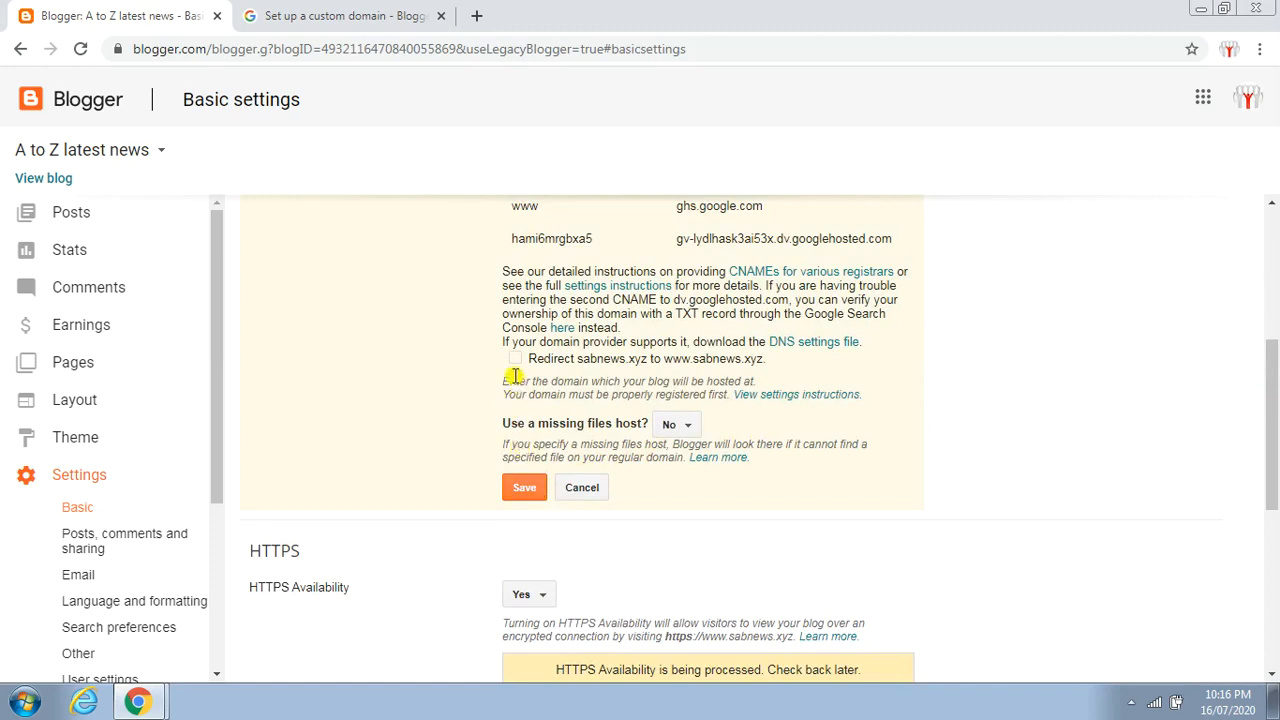
{"action": "left_click", "coordinate": [521, 488]}
{"action": "left_click_drag", "start_coordinate": [1272, 443], "coordinate": [1276, 247]}
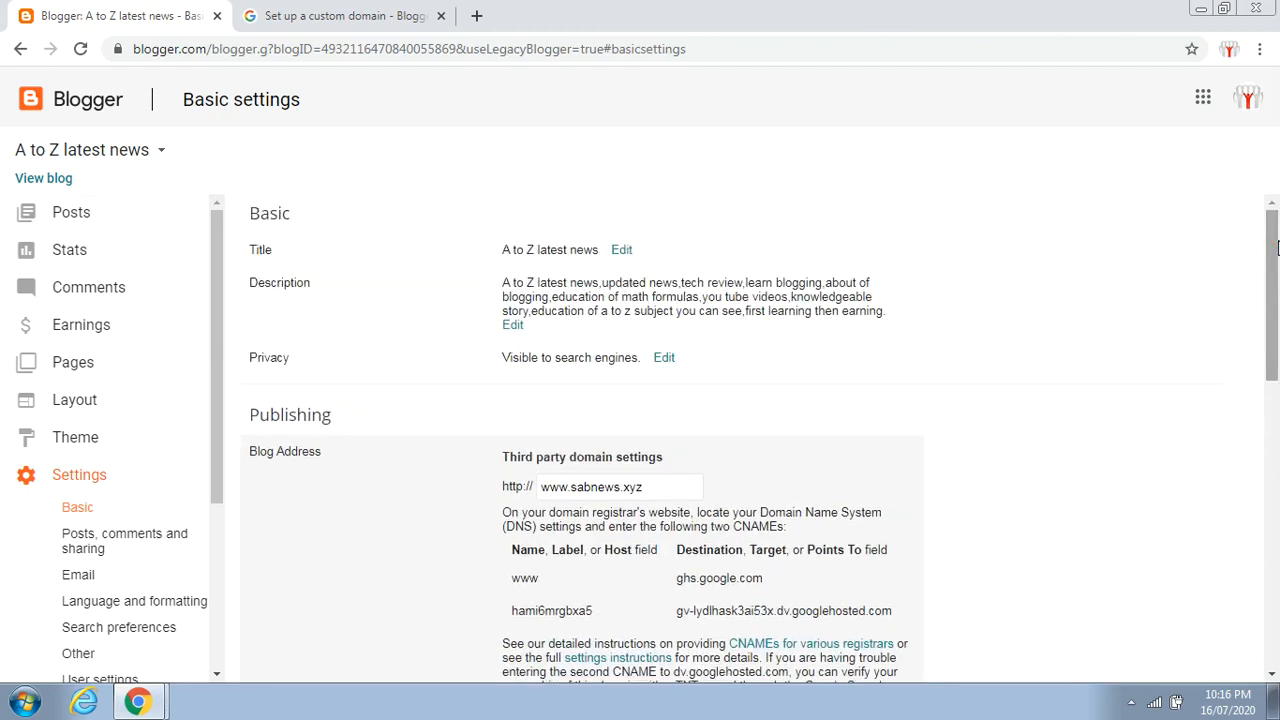
Close the custom domain help page, open the live blog from Blogger and check its full web address
{"action": "left_click", "coordinate": [102, 220]}
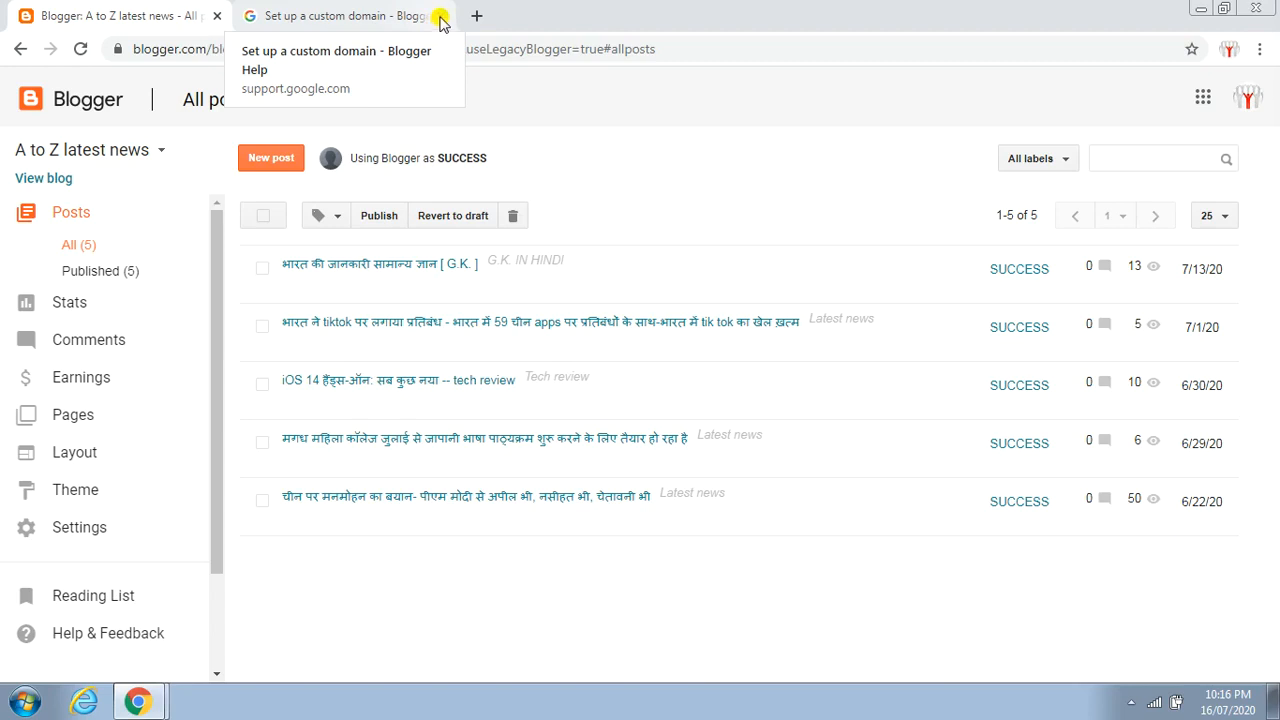
{"action": "left_click", "coordinate": [441, 16]}
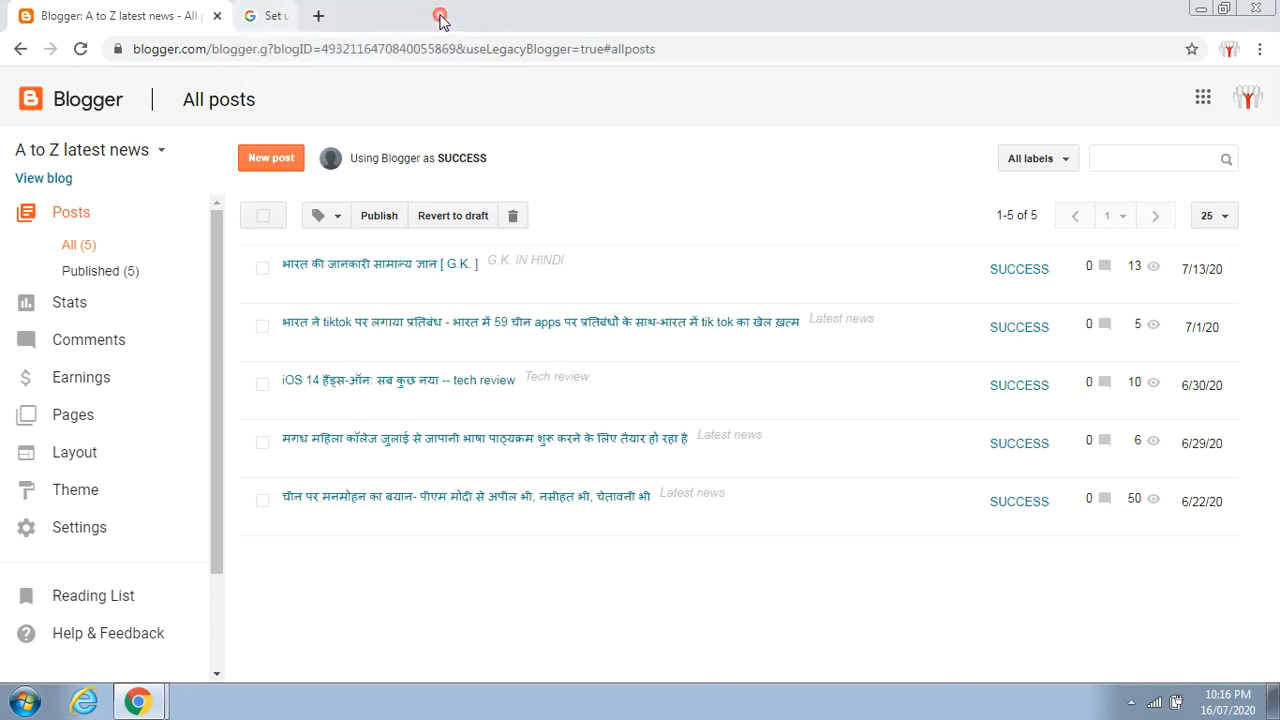
{"action": "left_click", "coordinate": [66, 178]}
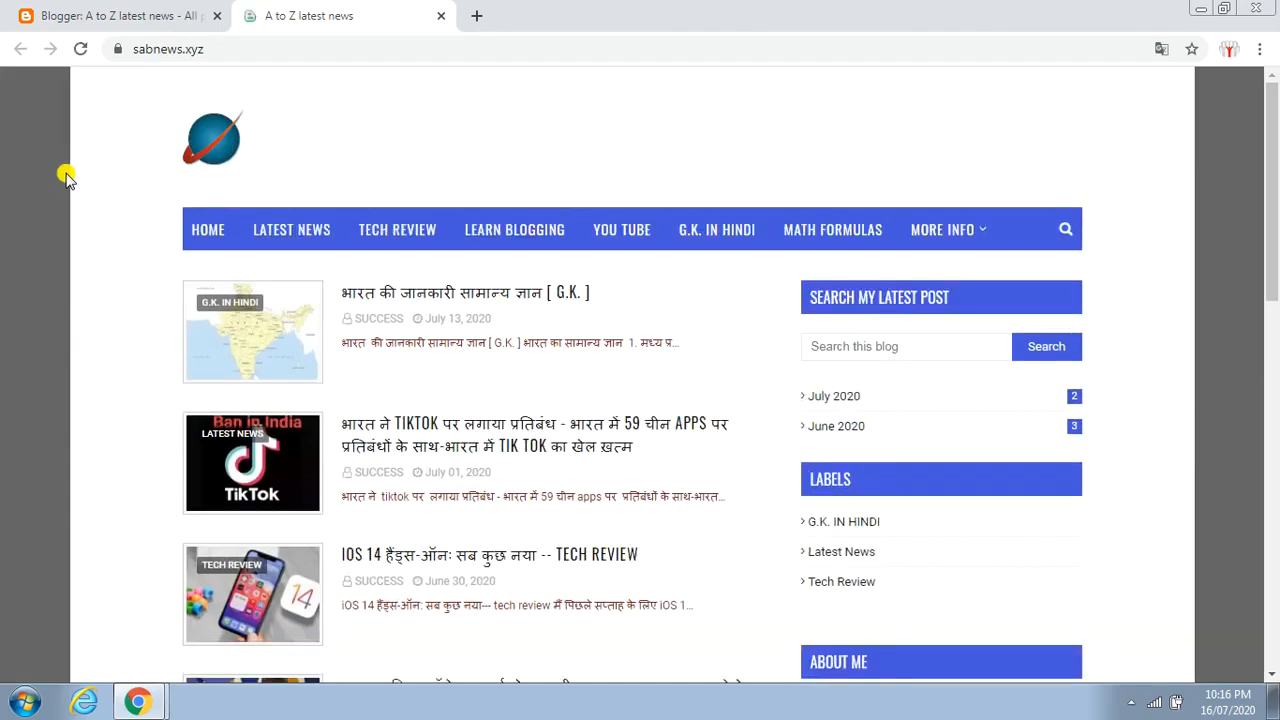
{"action": "left_click", "coordinate": [220, 52]}
{"action": "left_click", "coordinate": [221, 54]}
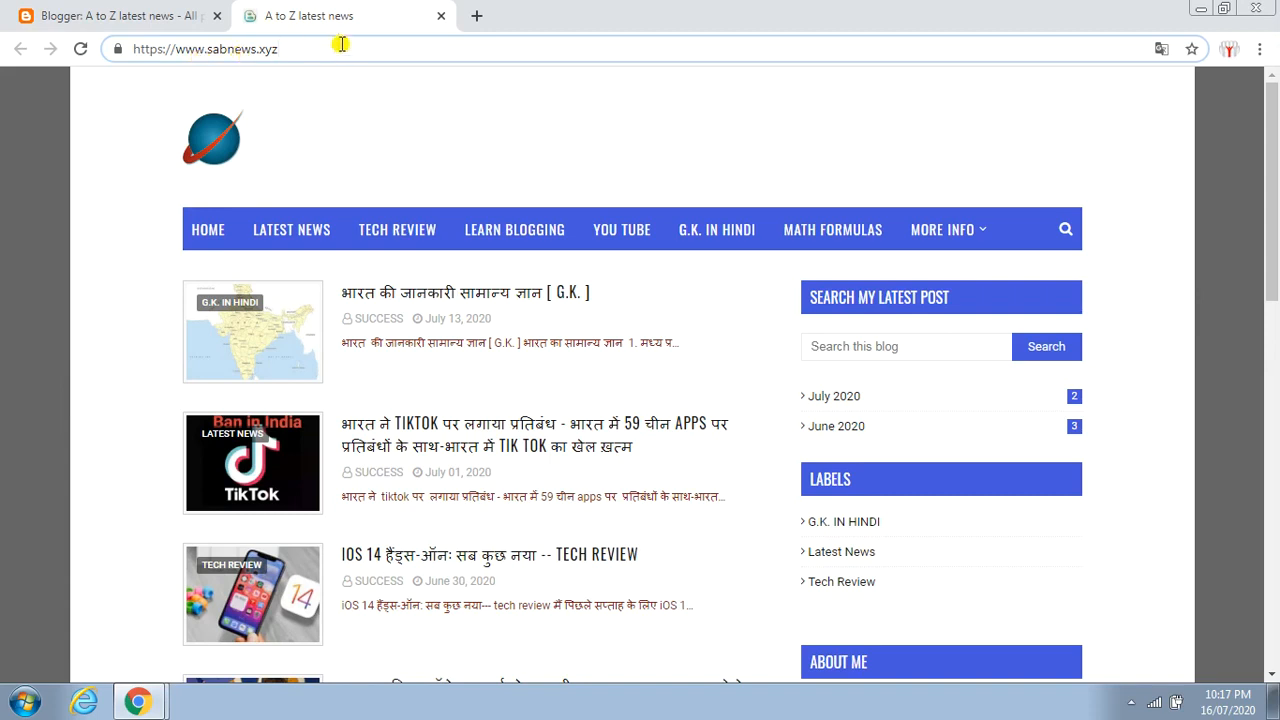
{"action": "left_click", "coordinate": [150, 18]}
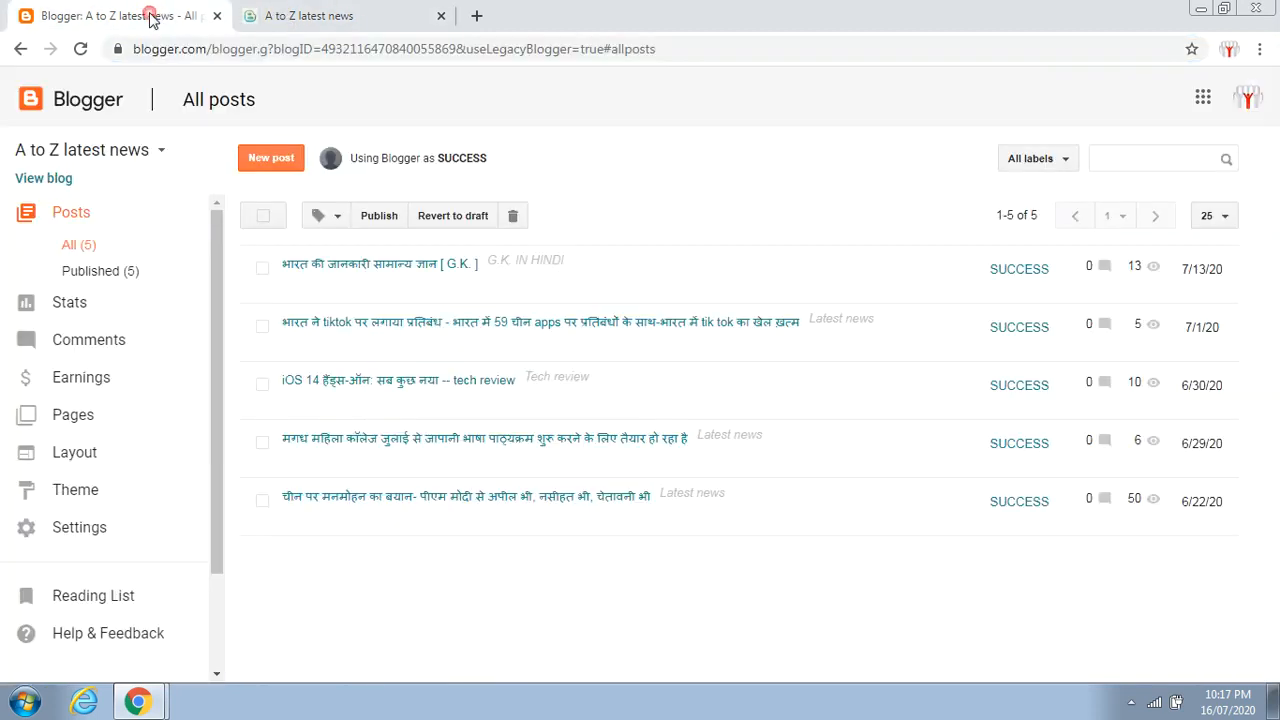
{"action": "left_click", "coordinate": [88, 528]}
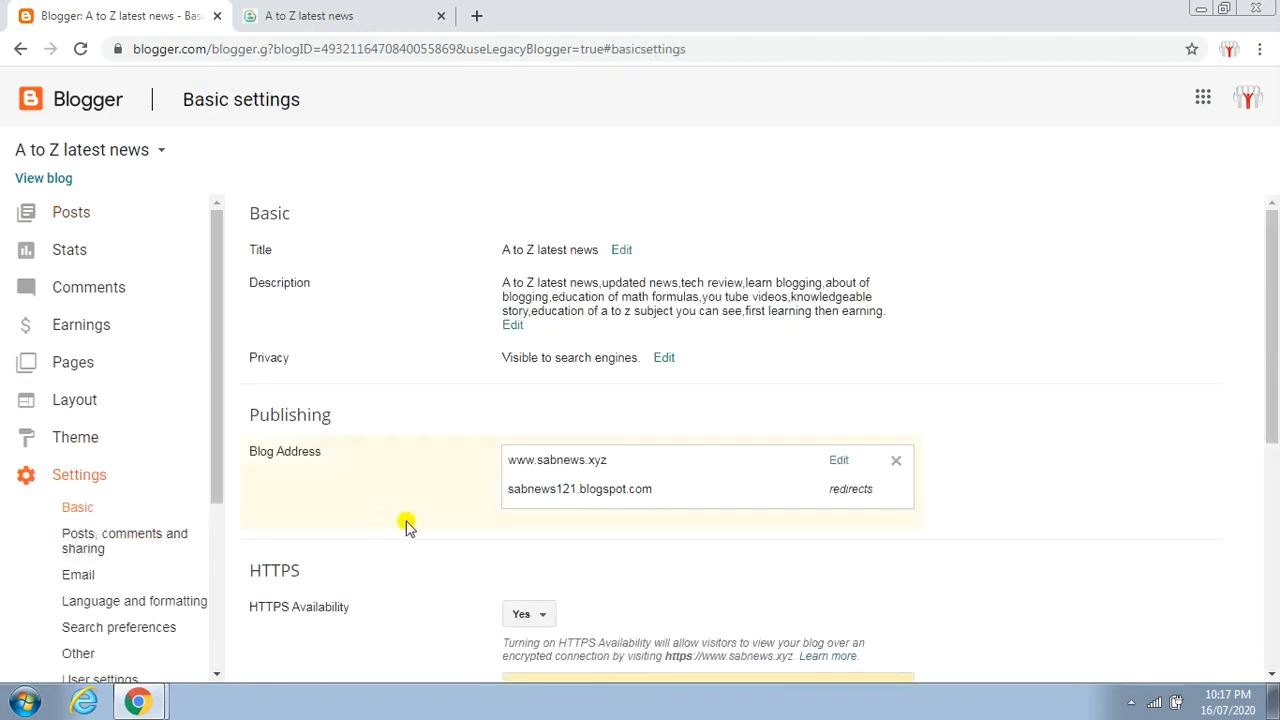
{"action": "left_click_drag", "start_coordinate": [1276, 358], "coordinate": [1276, 396]}
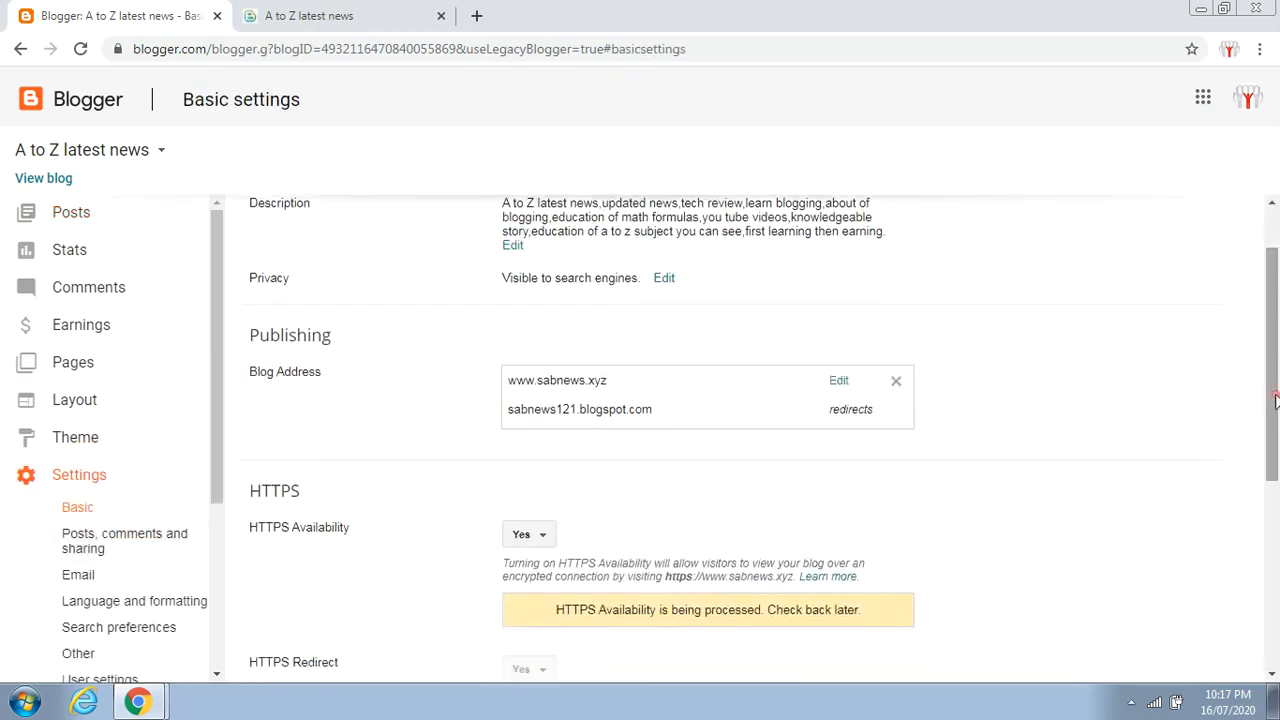
{"action": "left_click", "coordinate": [841, 382]}
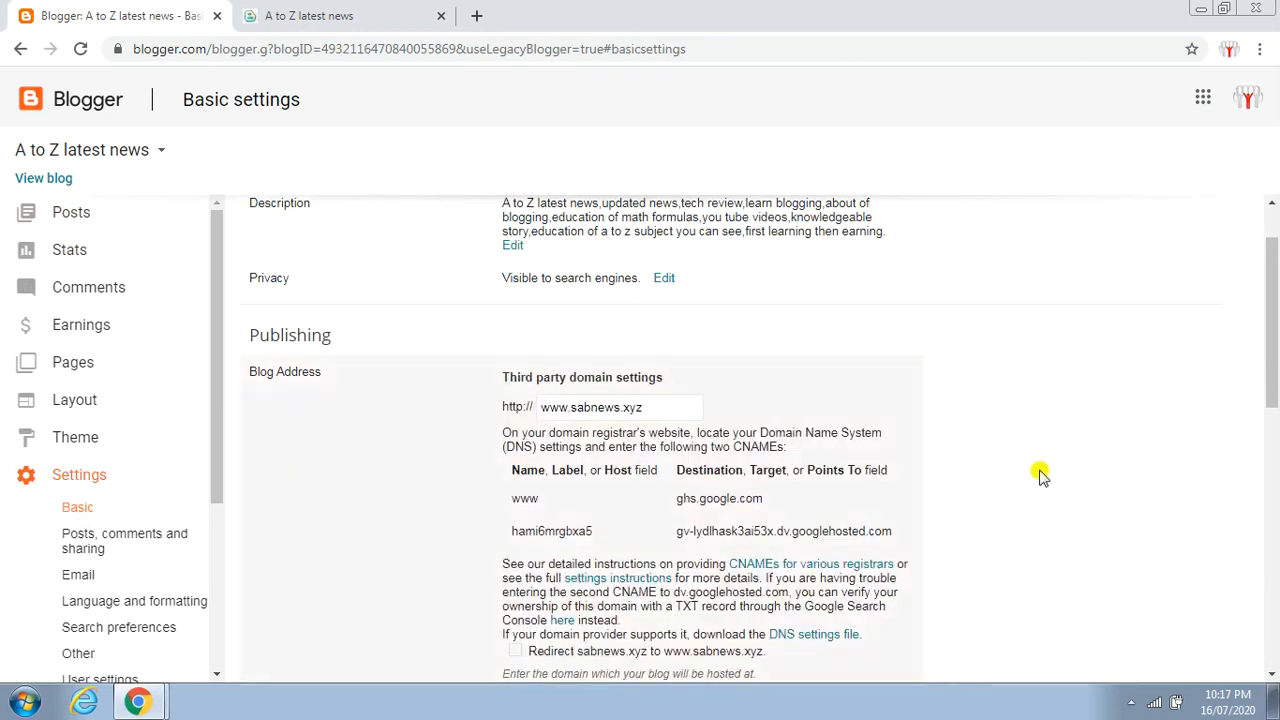
{"action": "scroll", "coordinate": [1268, 397], "scroll_direction": "down", "scroll_amount": 1}
{"action": "scroll", "coordinate": [1268, 400], "scroll_direction": "down", "scroll_amount": 1}
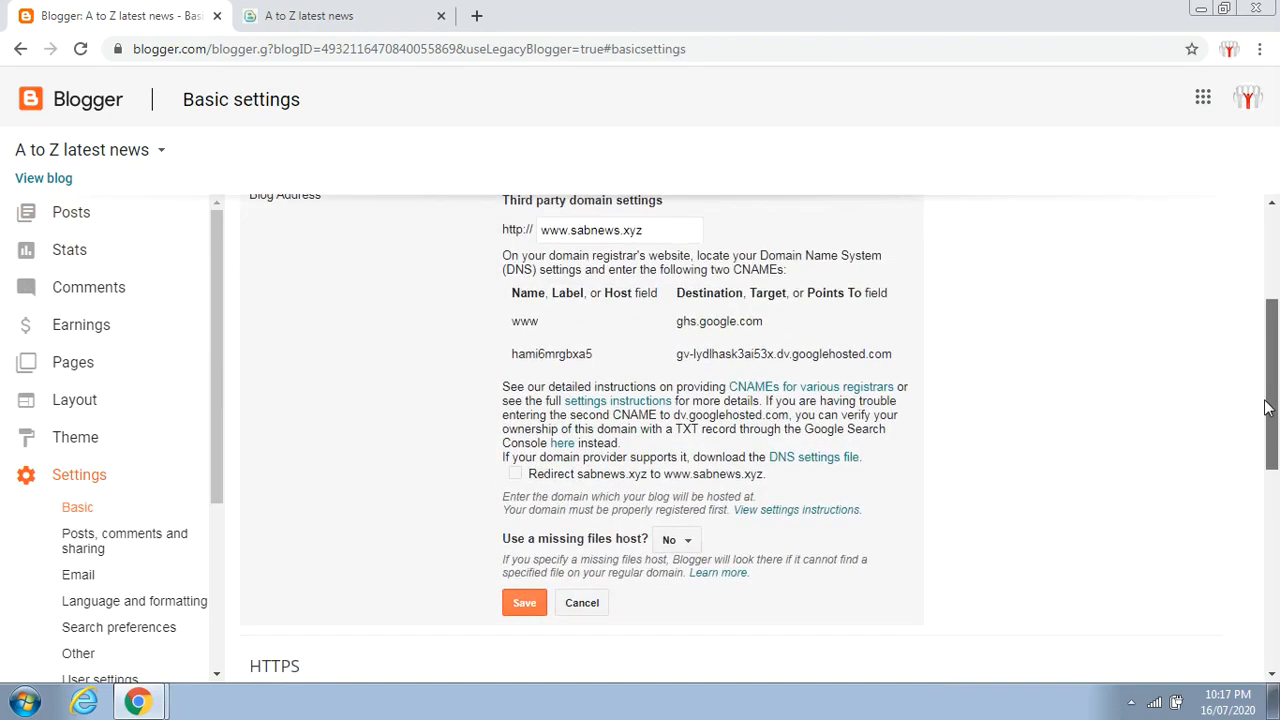
{"action": "mouse_move", "coordinate": [1268, 408]}
{"action": "left_mouse_down"}
{"action": "mouse_move", "coordinate": [1268, 372]}
{"action": "mouse_move", "coordinate": [1266, 390]}
{"action": "left_mouse_up"}
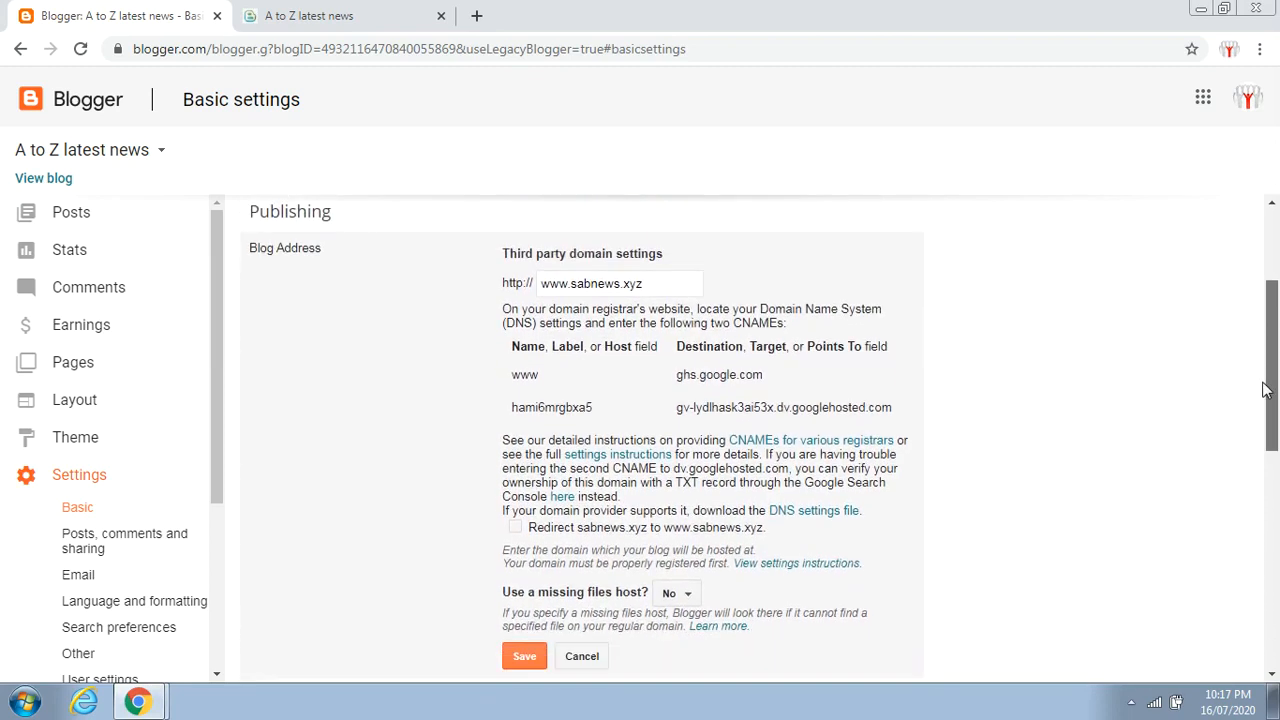
{"action": "left_click", "coordinate": [515, 526]}
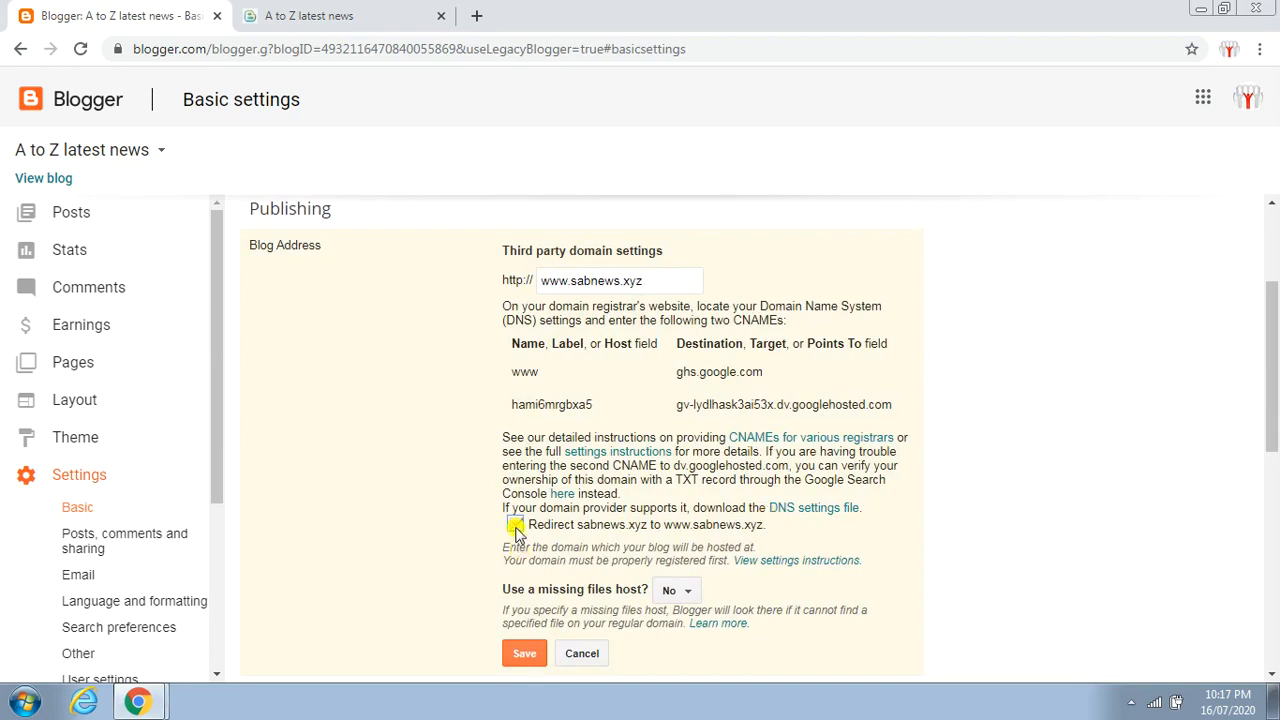
{"action": "left_click", "coordinate": [526, 662]}
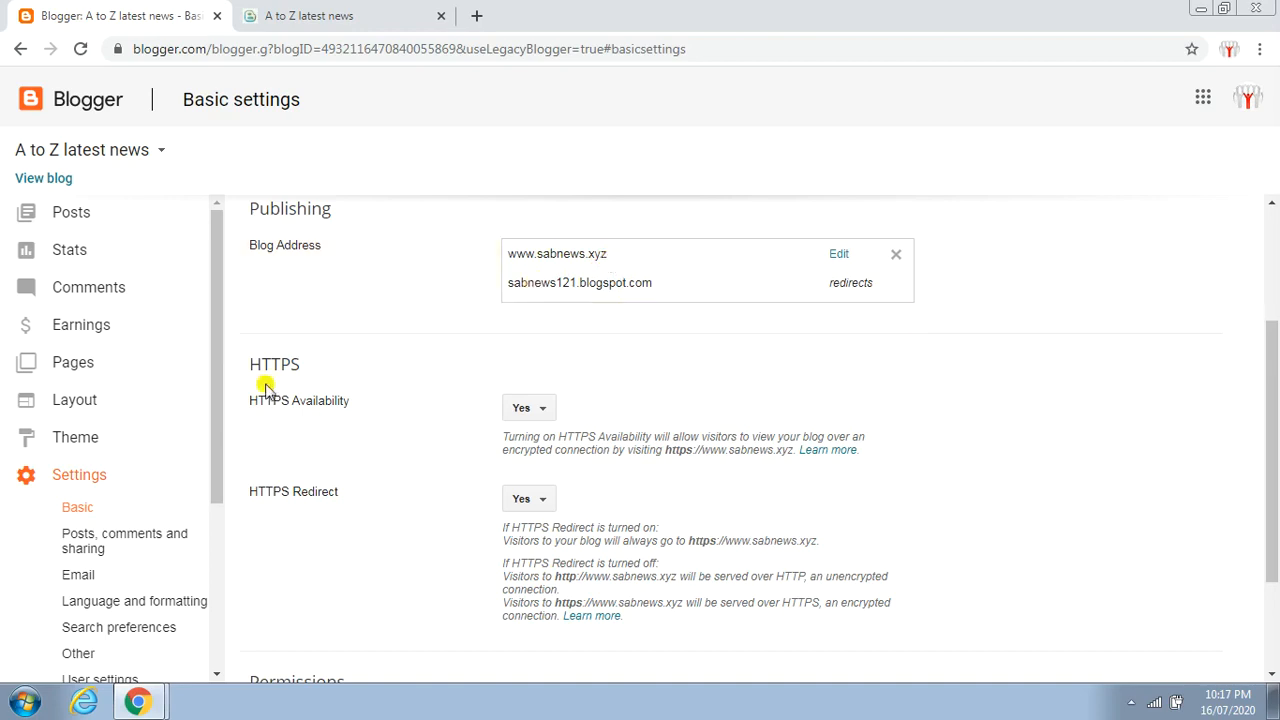
{"action": "left_click_drag", "start_coordinate": [223, 414], "coordinate": [214, 517]}
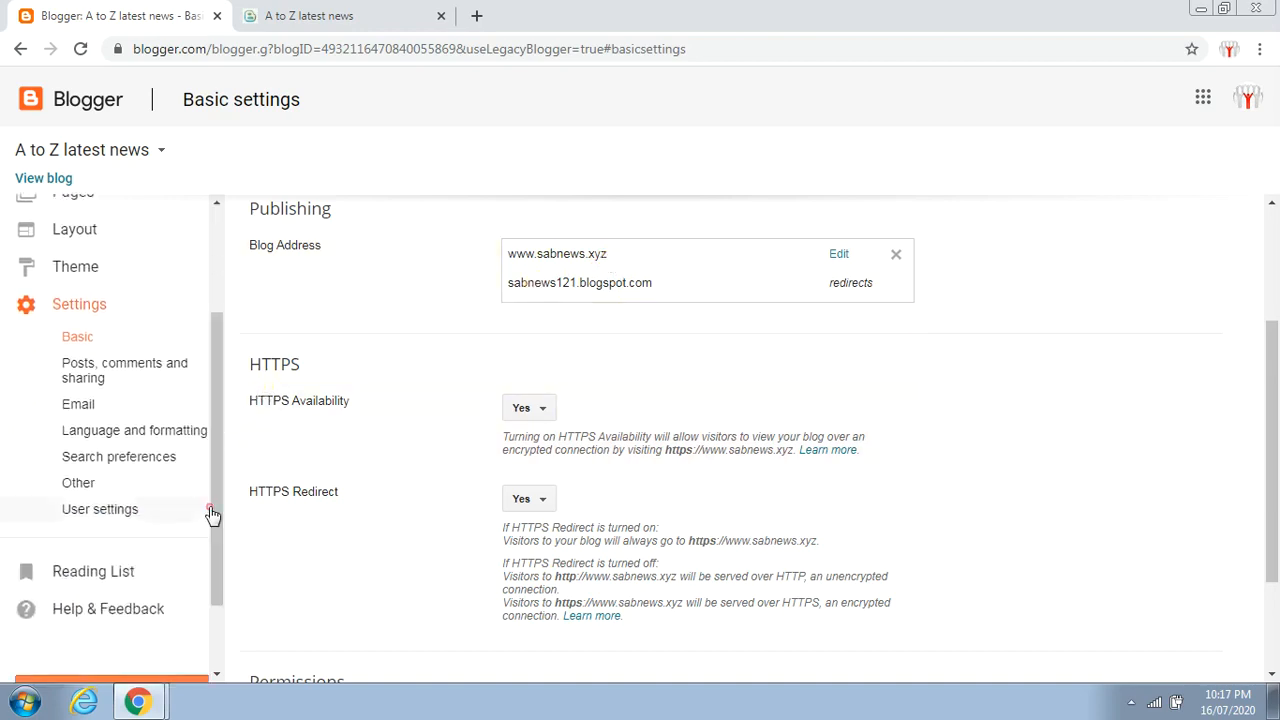